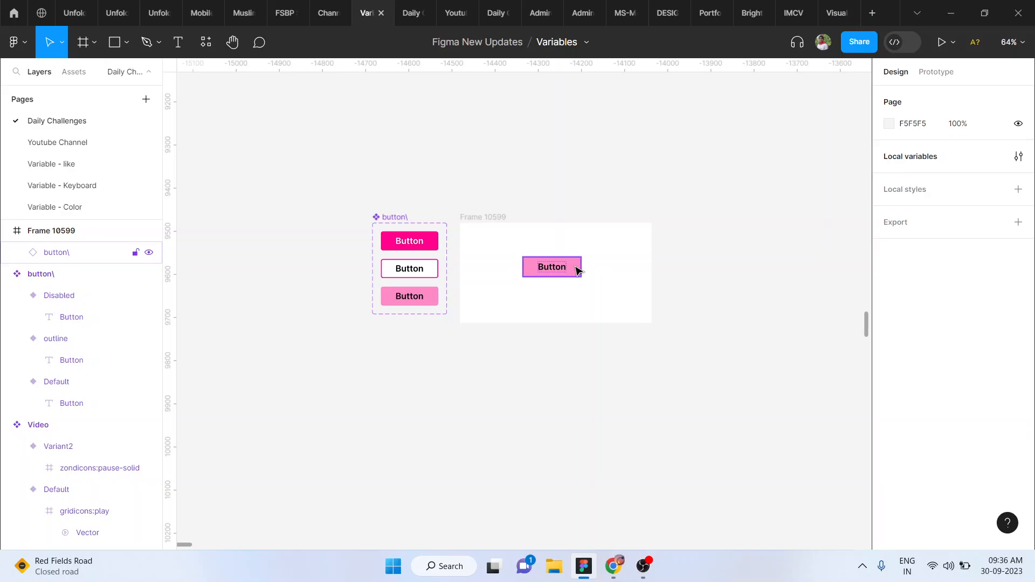
Step: Switch the button instance in Frame 10599 to the outline variant and finally to the Default variant
left_click(565, 270)
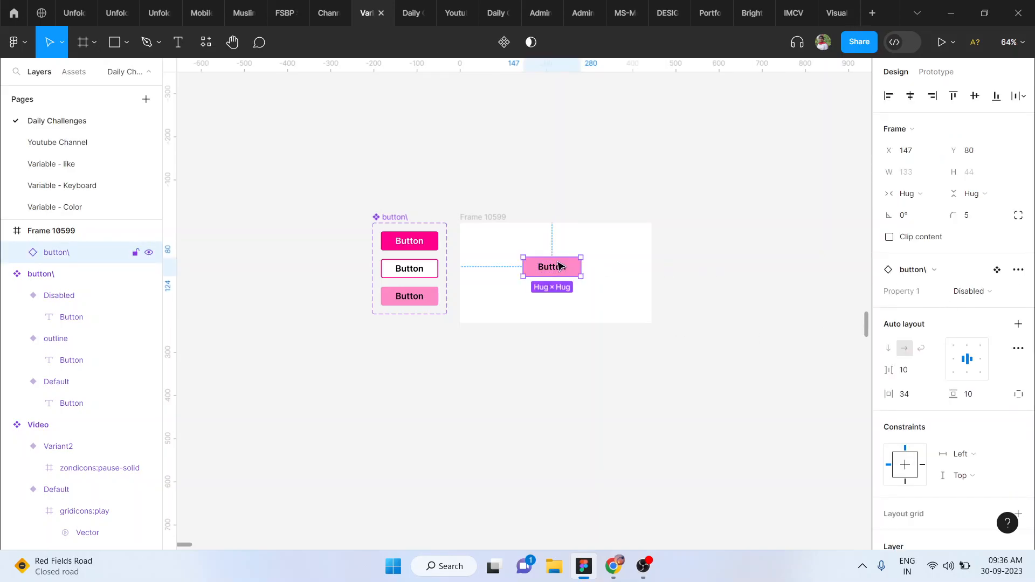
left_click(983, 291)
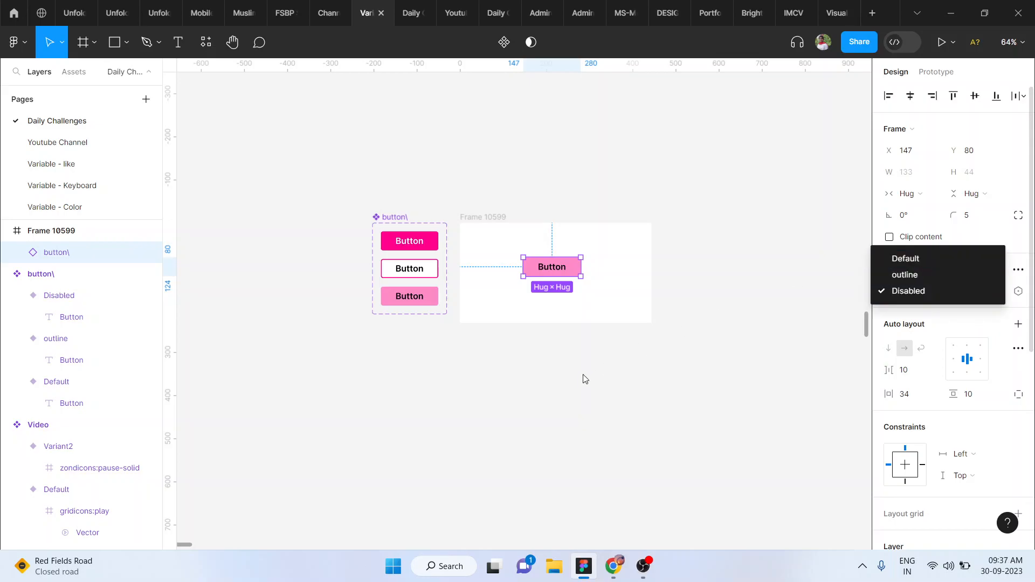
scroll(583, 378, "up", 5)
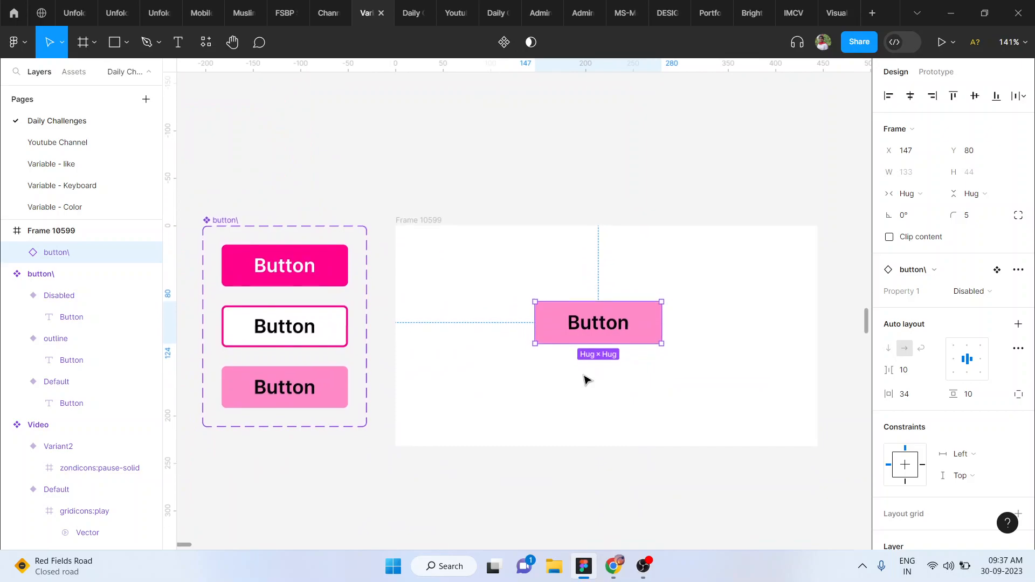
scroll(584, 379, "down", 2)
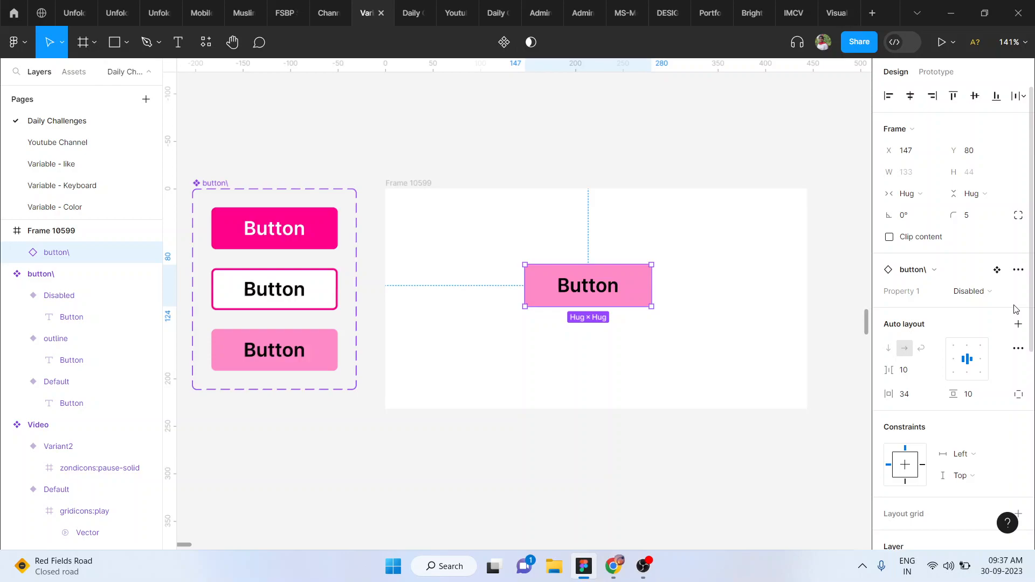
left_click(988, 291)
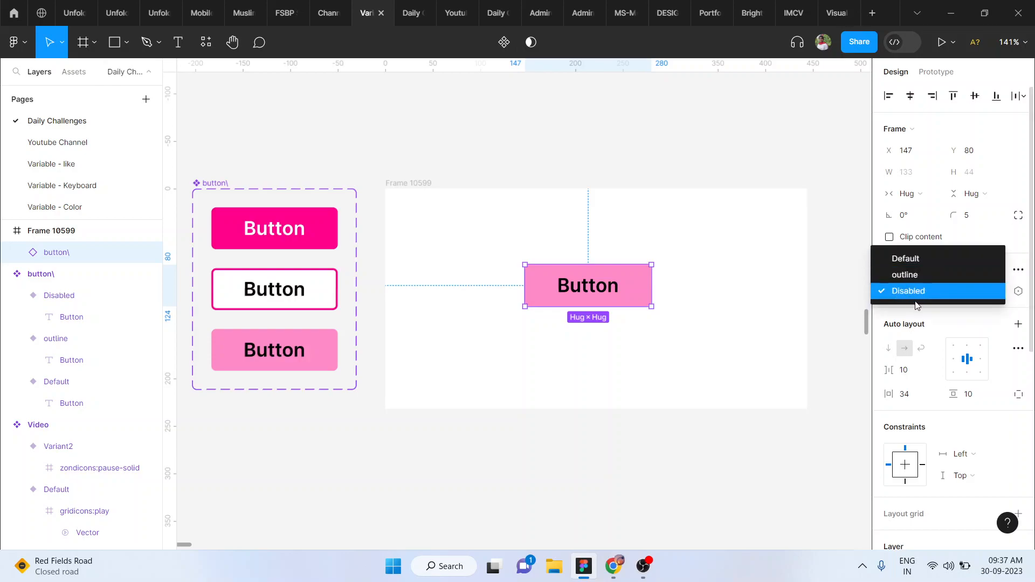
left_click(907, 276)
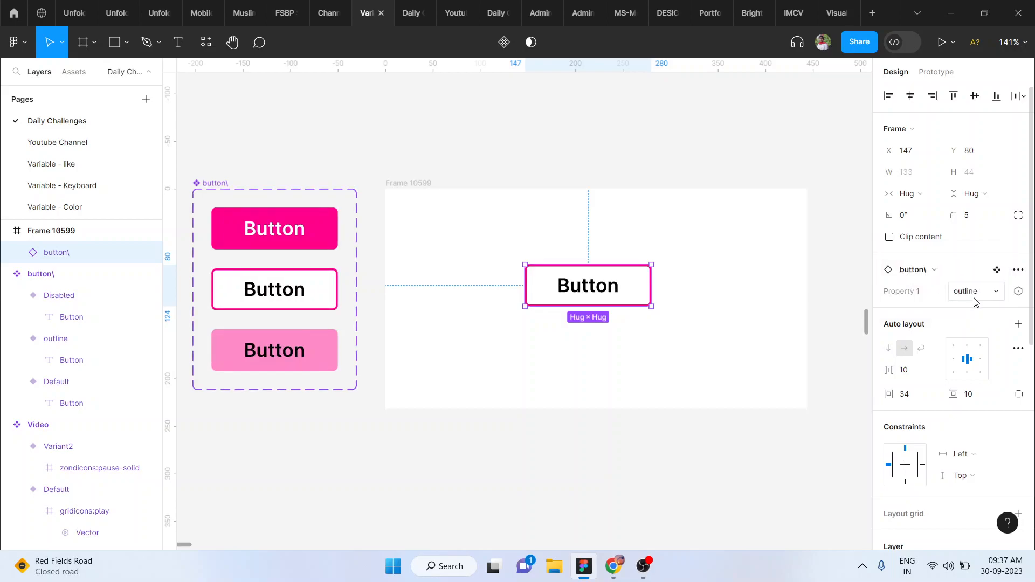
left_click(972, 292)
left_click(932, 278)
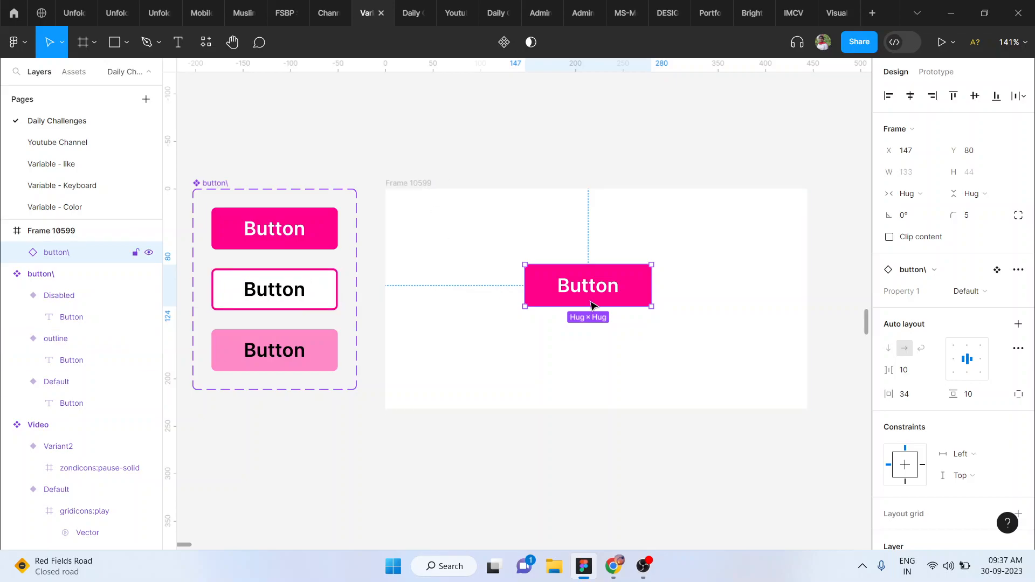
Step: Shift the button instance slightly up and left inside Frame 10599, and place a duplicate of the frame beside it
left_click_drag(590, 293, 578, 279)
left_click(430, 193)
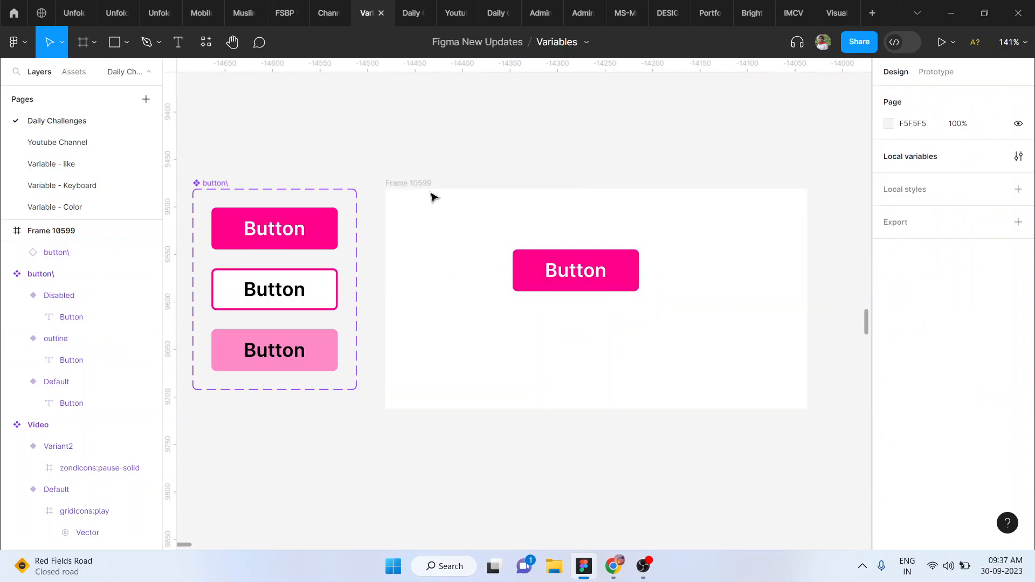
left_click(422, 188)
scroll(420, 181, "down", 5)
left_click_drag(496, 240, 639, 240)
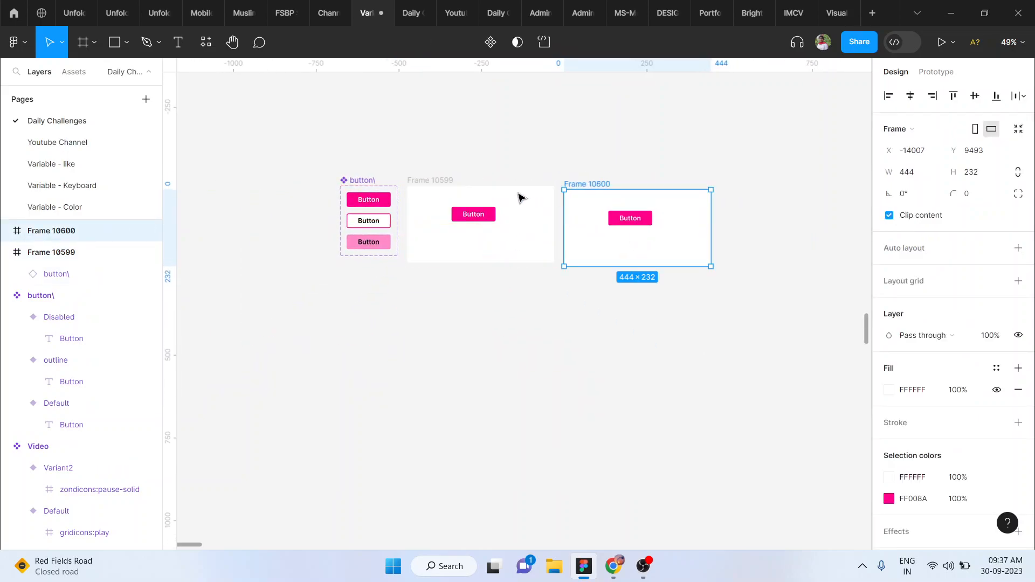
Step: Change the fill of the button component's Default variant to light blue 6197FF and check the instances in both frames
left_click(369, 201)
scroll(371, 200, "up", 5)
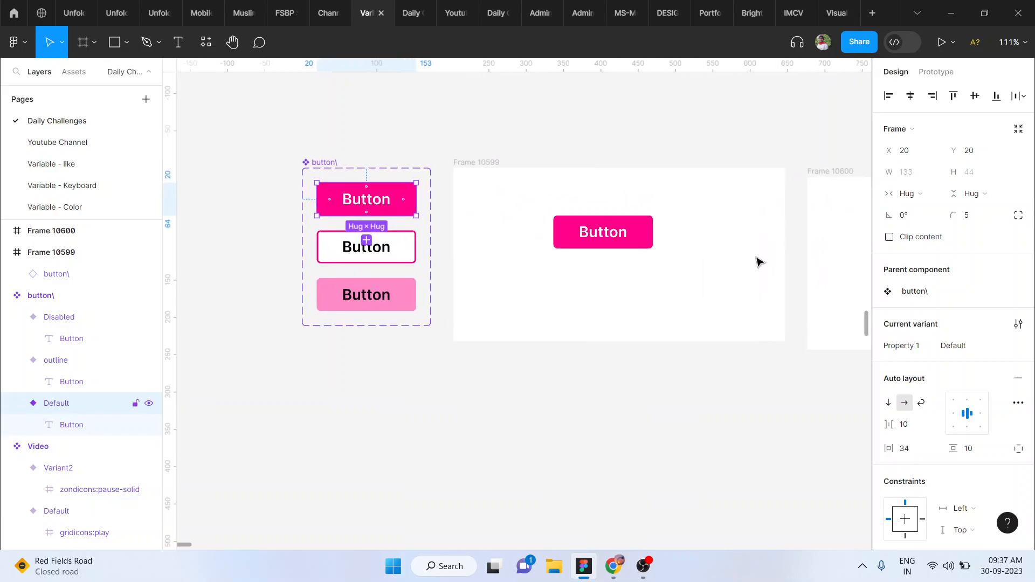
scroll(695, 243, "right", 4)
scroll(735, 286, "down", 3)
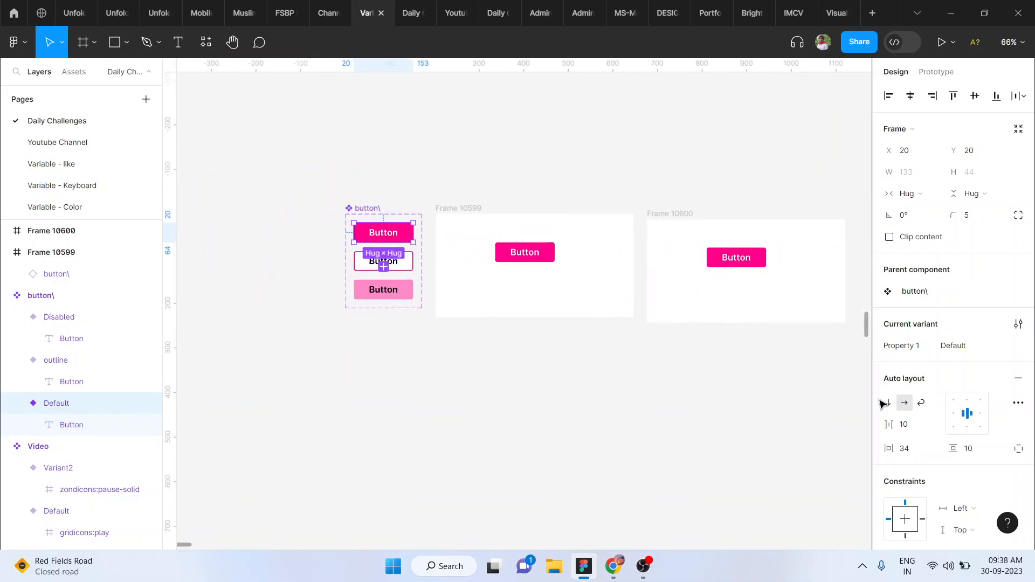
scroll(938, 460, "down", 3)
scroll(938, 461, "down", 2)
left_click(889, 434)
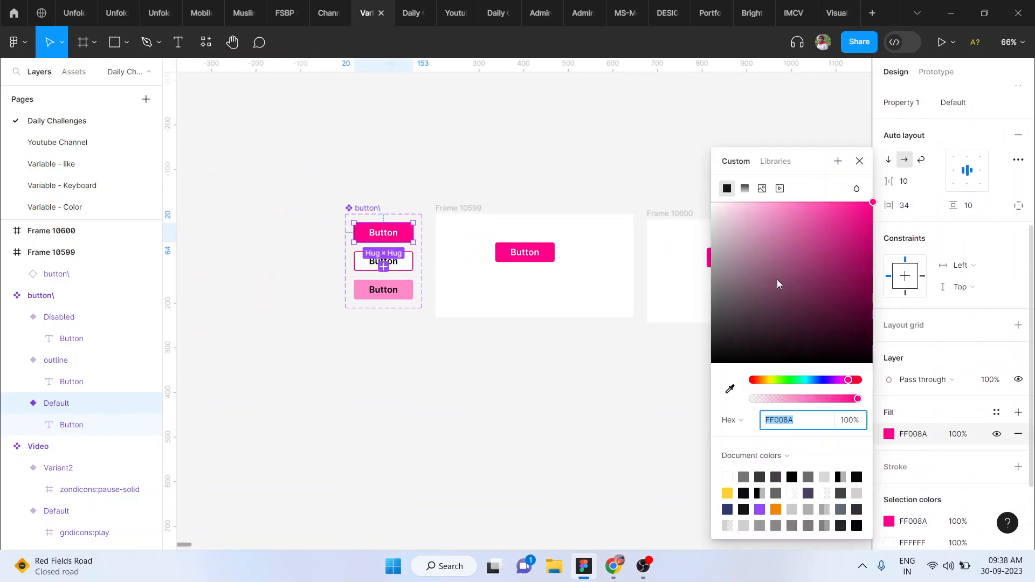
left_click_drag(824, 221, 812, 192)
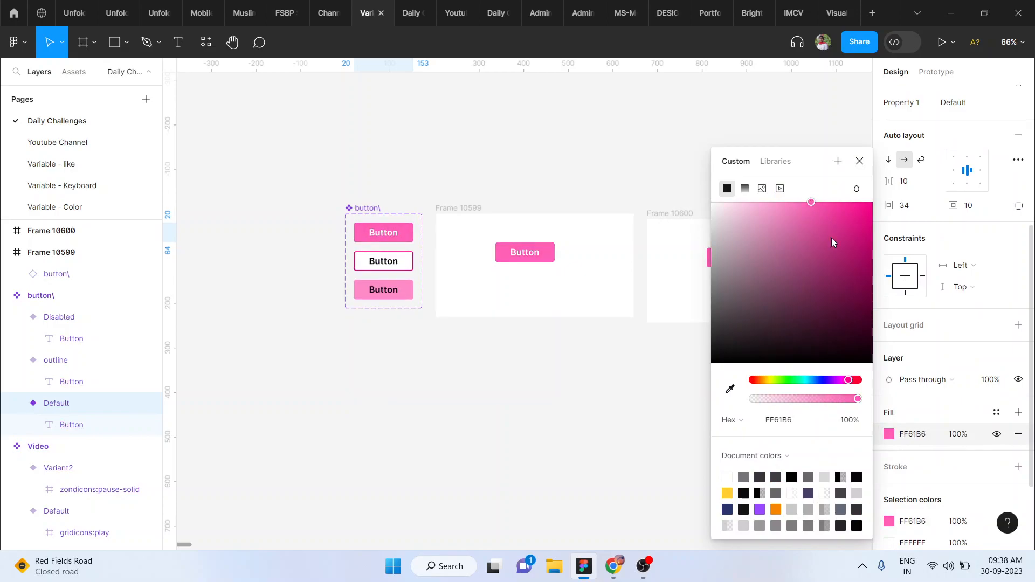
left_click_drag(830, 386, 818, 386)
scroll(446, 239, "up", 5)
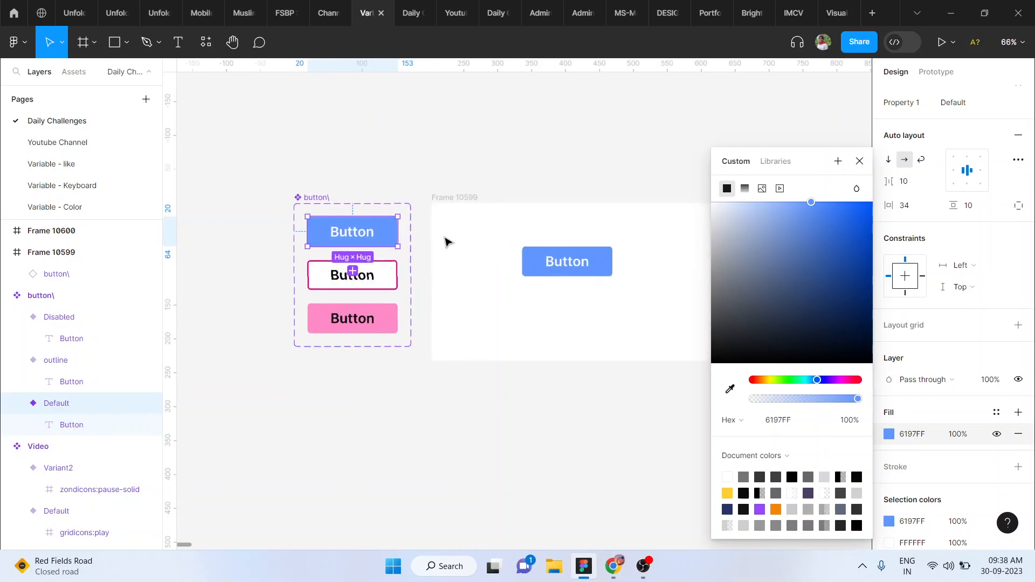
scroll(446, 239, "right", 6)
scroll(446, 239, "left", 9)
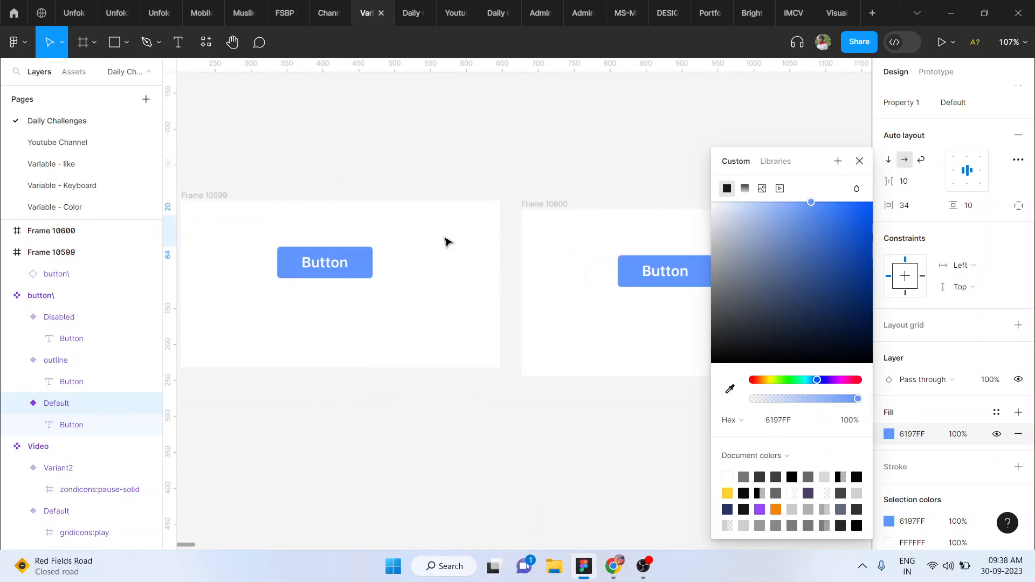
scroll(445, 238, "right", 5)
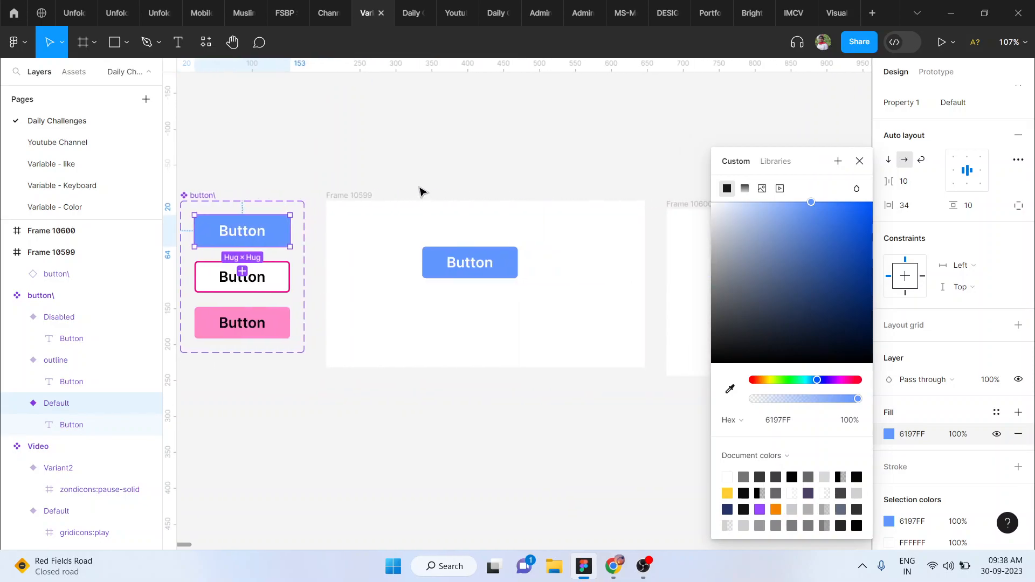
left_click(422, 191)
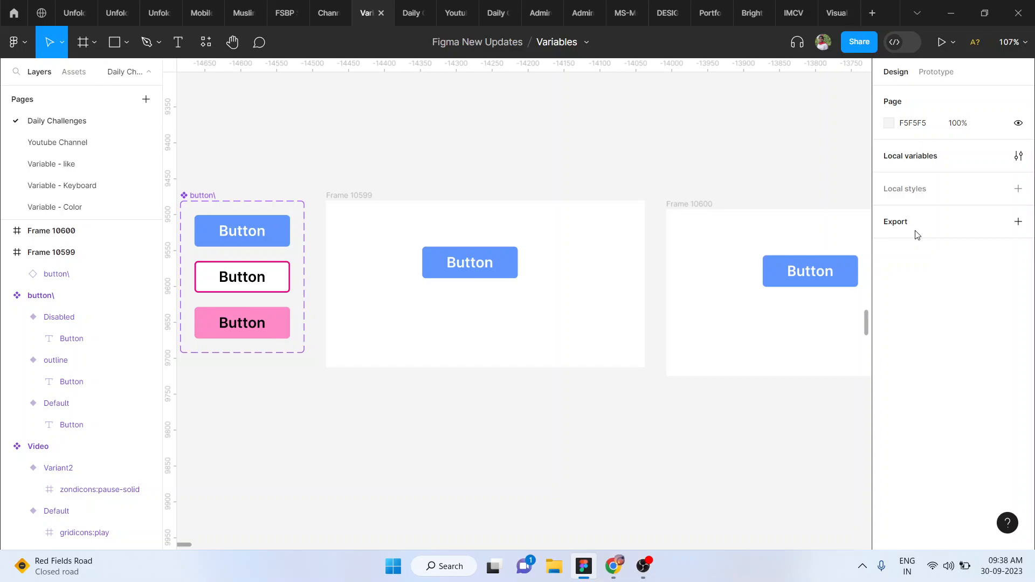
Step: Add a text layer reading "Sample" in the empty canvas area below Frame 10599
scroll(576, 406, "left", 4)
scroll(576, 405, "down", 1)
scroll(577, 406, "down", 1)
key("f")
scroll(470, 429, "up", 3)
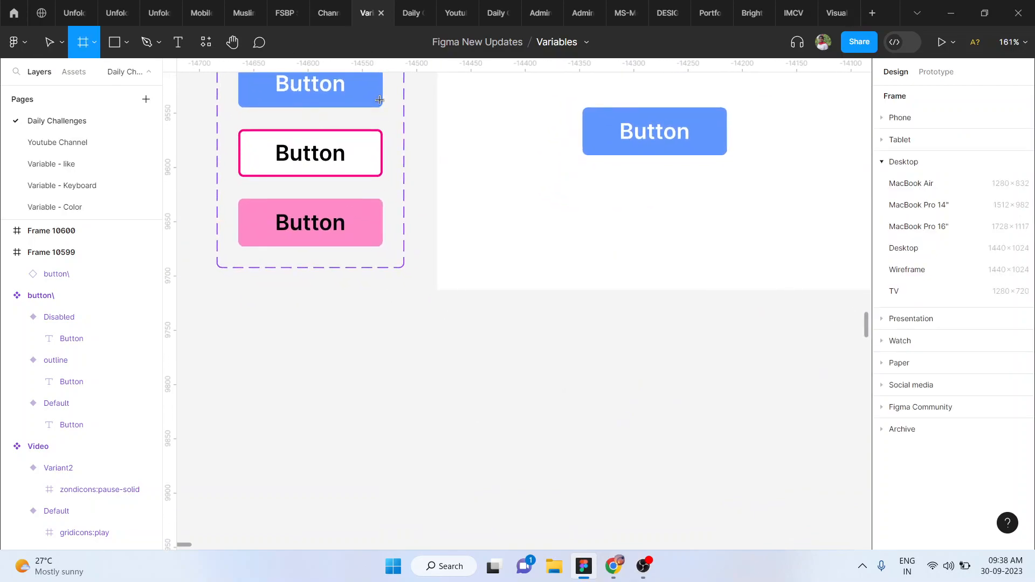
scroll(434, 329, "up", 1)
scroll(434, 330, "up", 2)
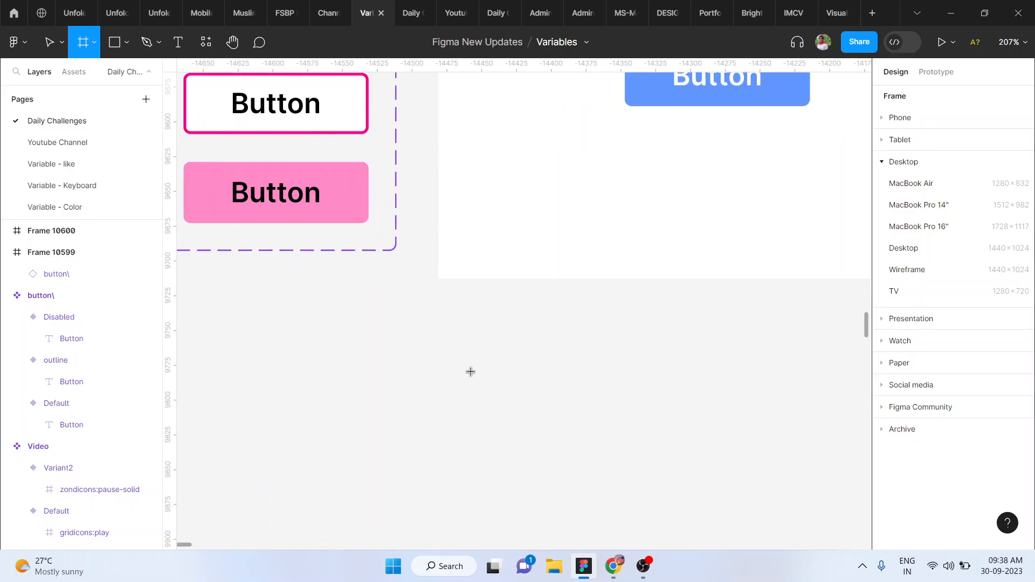
key("t")
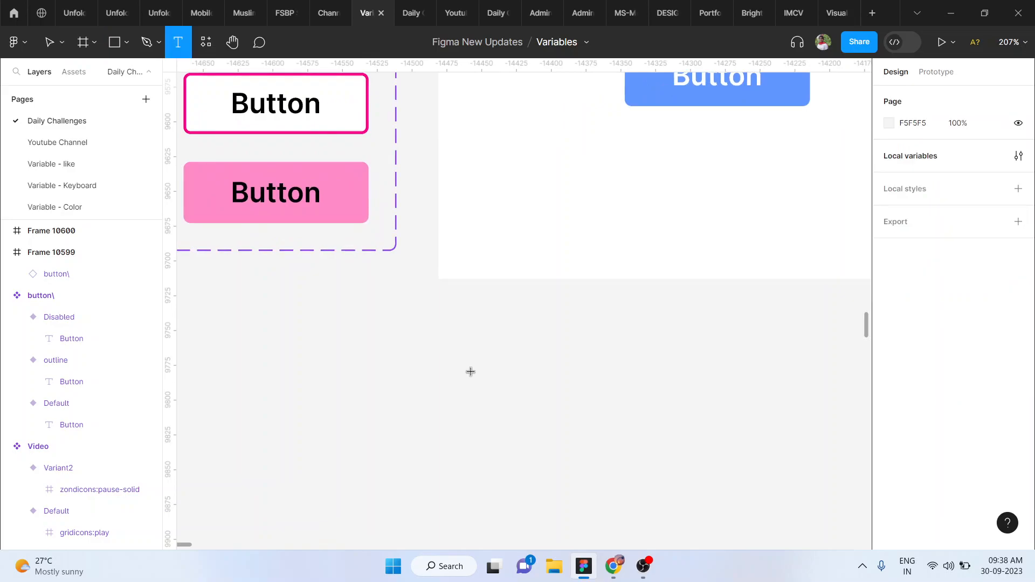
left_click(439, 373)
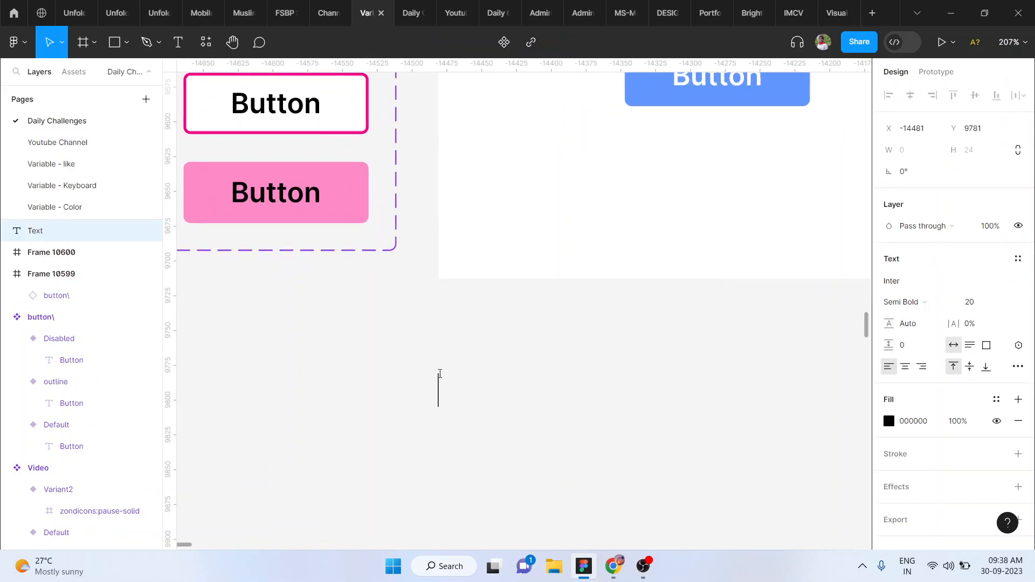
type("Bu")
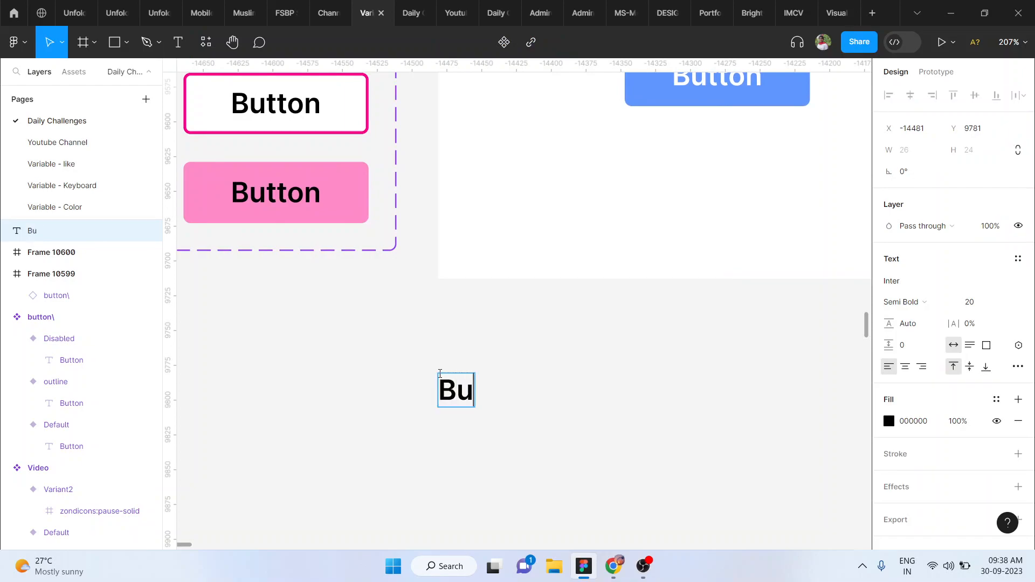
key("BackSpace")
key("BackSpace")
type("Sample")
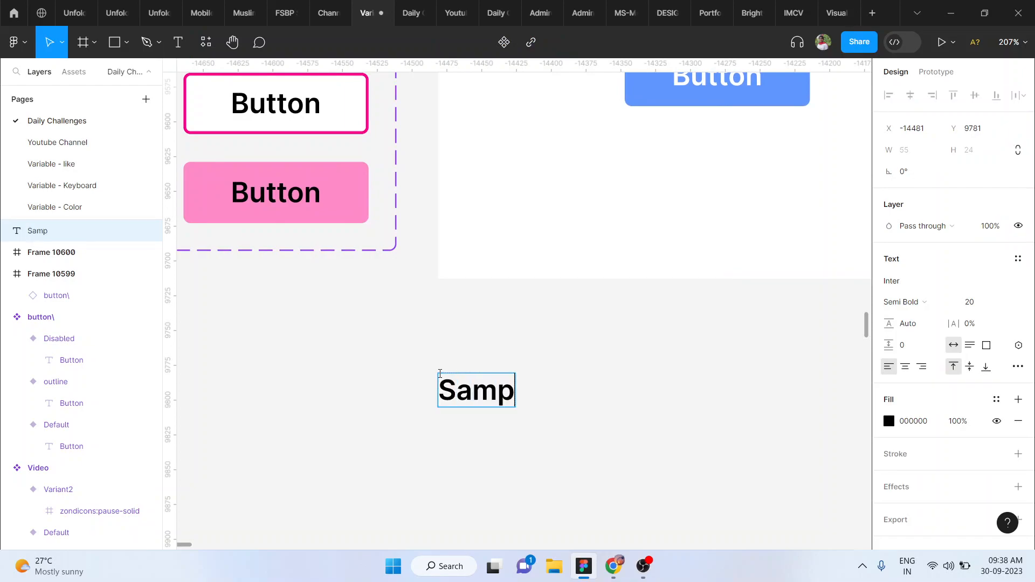
key("Escape")
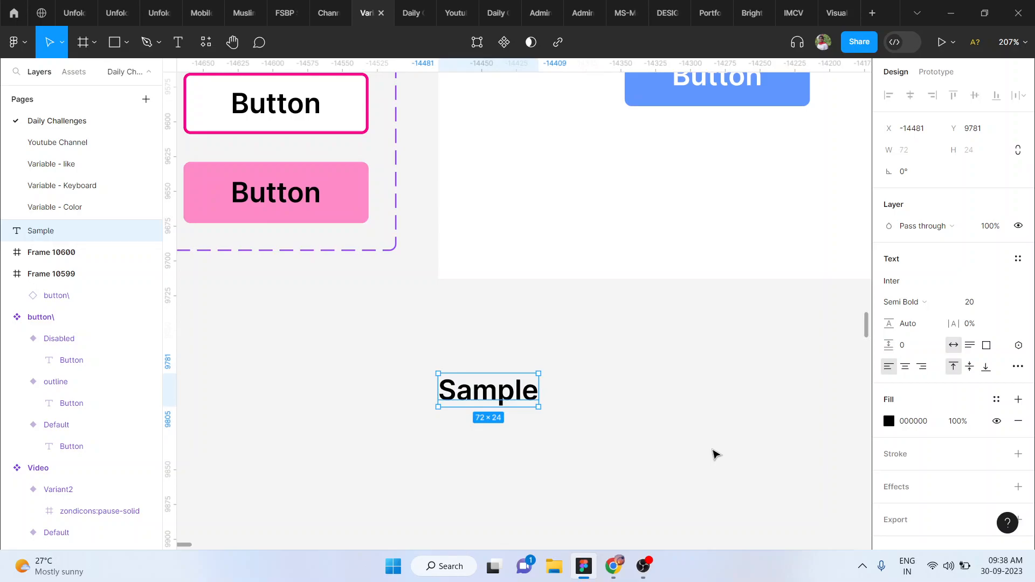
Step: Wrap the Sample text in an auto layout frame and fill that frame with blue 0019FF
key("shift+a")
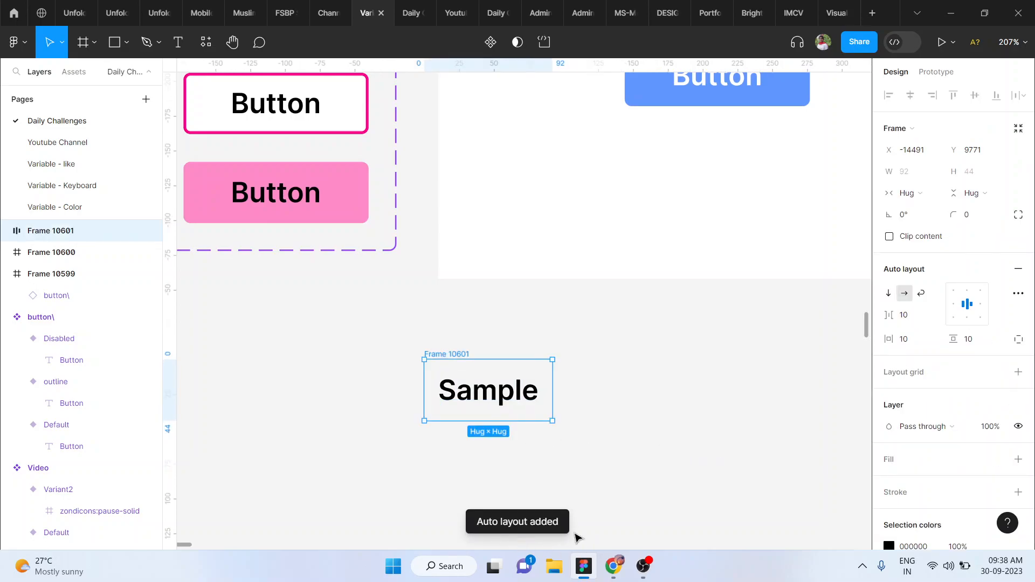
left_click(892, 462)
left_click(889, 480)
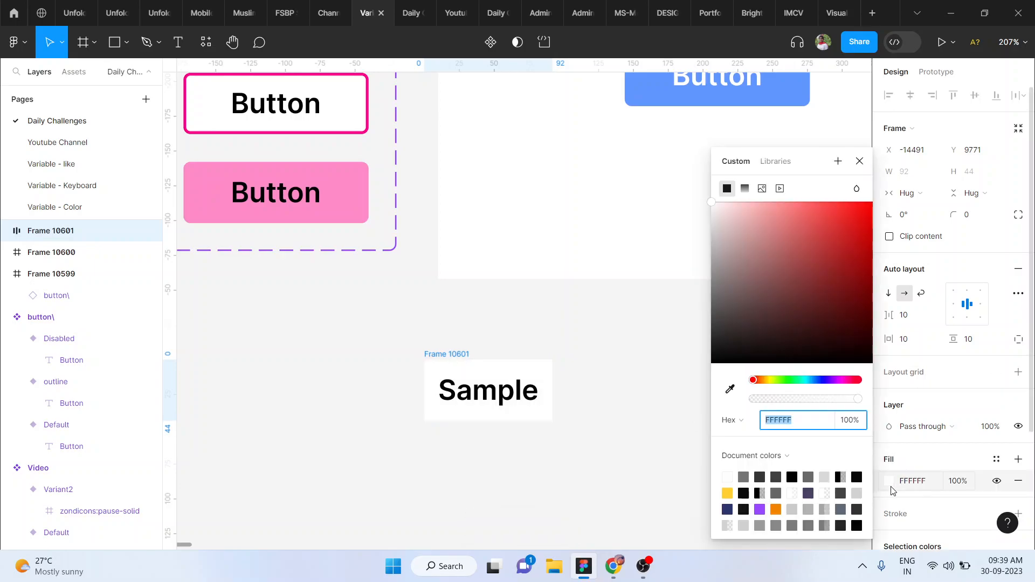
left_click(821, 380)
left_click(844, 223)
left_click_drag(862, 215, 874, 202)
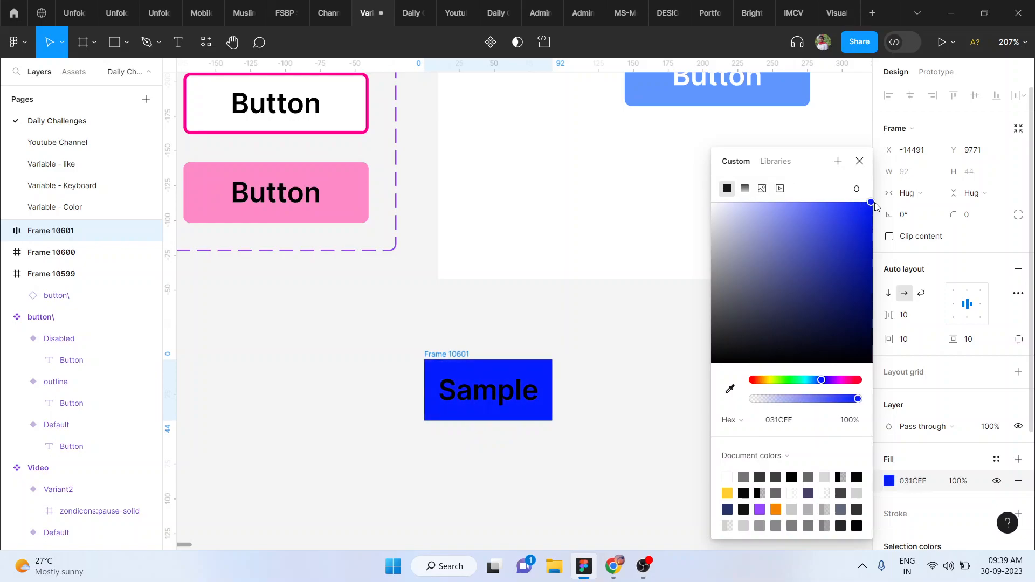
Step: Set the fill colour of the Sample text to white FFFFFF
double_click(515, 395)
left_click(925, 443)
type("fff")
key("Return")
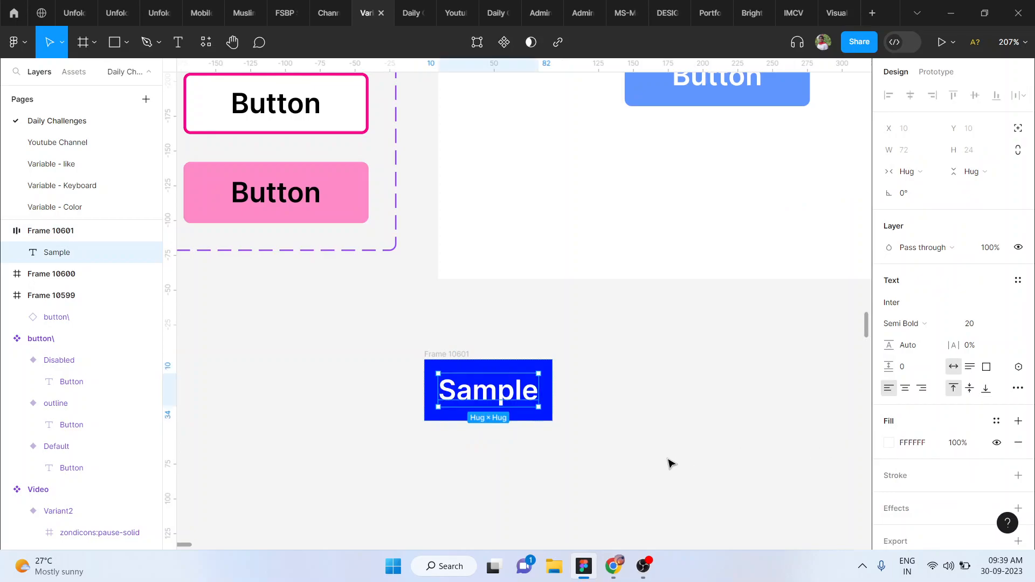
Step: Set the Sample button frame's horizontal padding to 25 and its corner radius to 4
key("shift+Return")
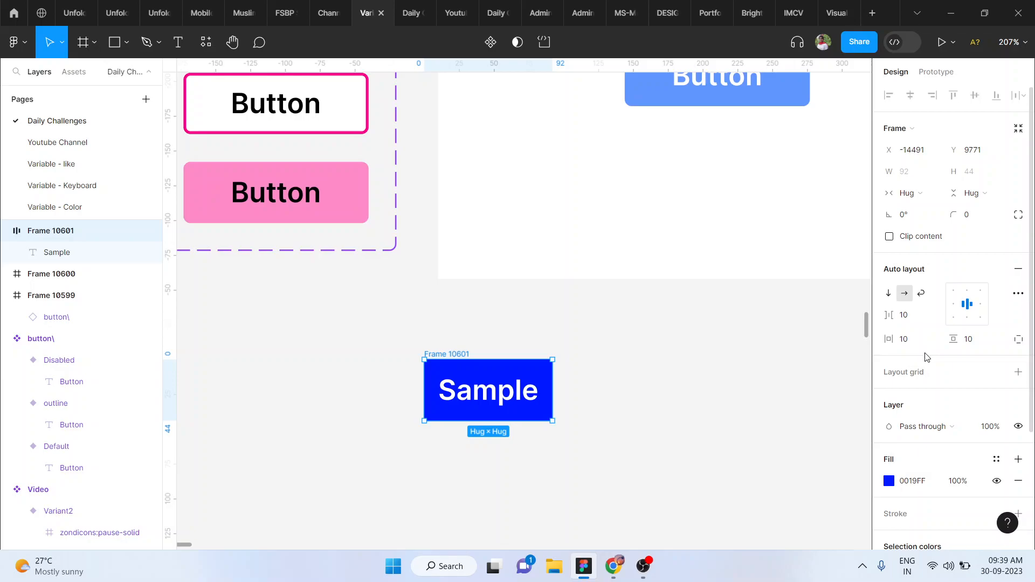
left_click_drag(888, 339, 914, 344)
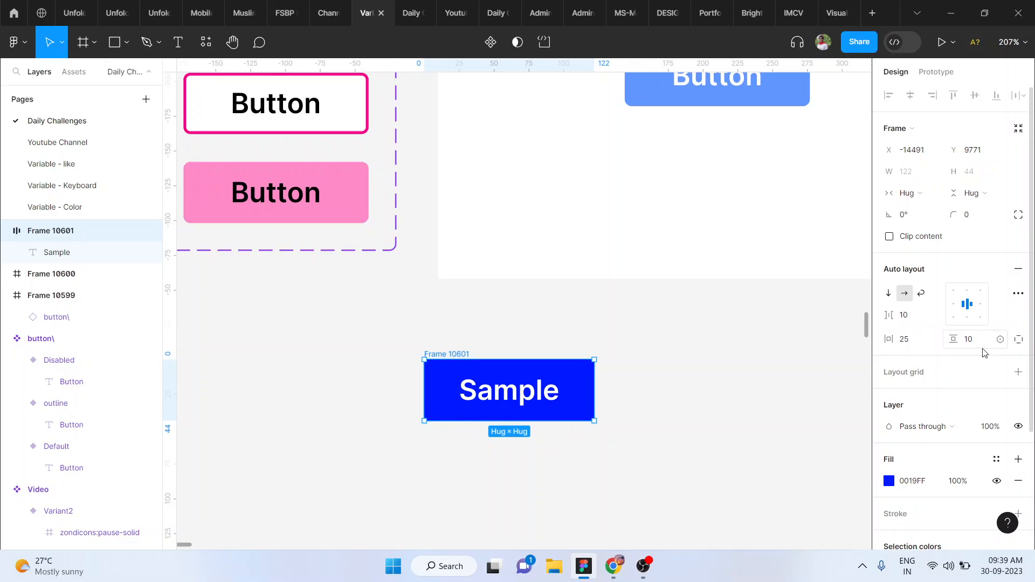
left_click_drag(954, 211, 998, 214)
left_click(711, 415)
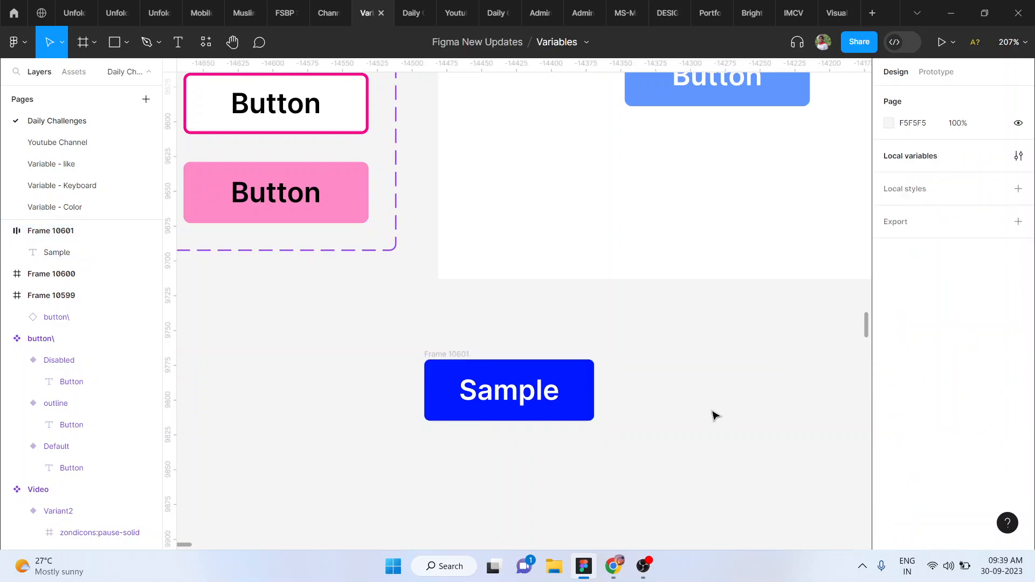
Step: Rename the Sample button's frame as Normal
scroll(584, 384, "right", 3)
double_click(362, 351)
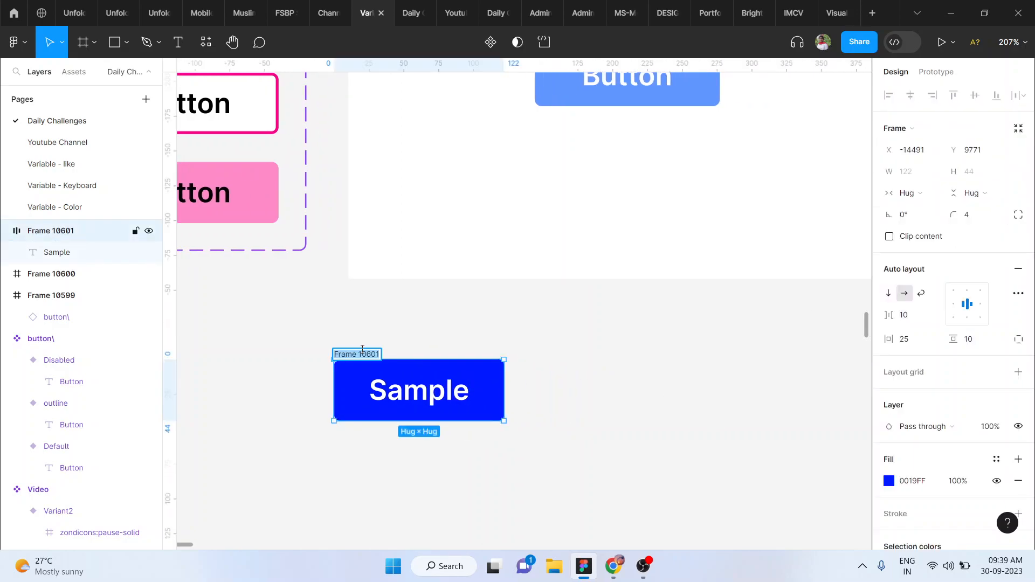
type("Normal")
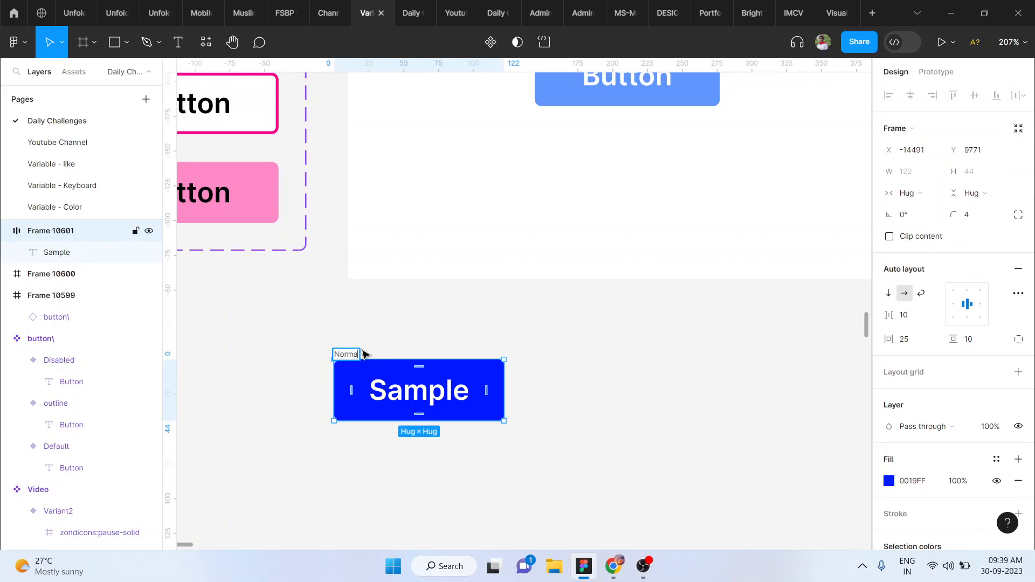
key("Return")
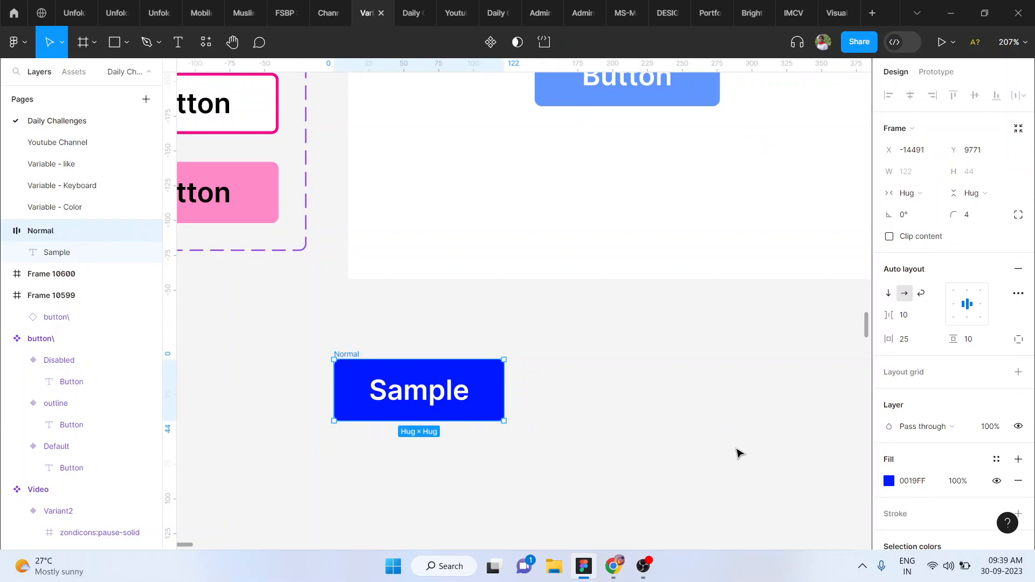
scroll(738, 453, "down", 2)
scroll(739, 453, "left", 3)
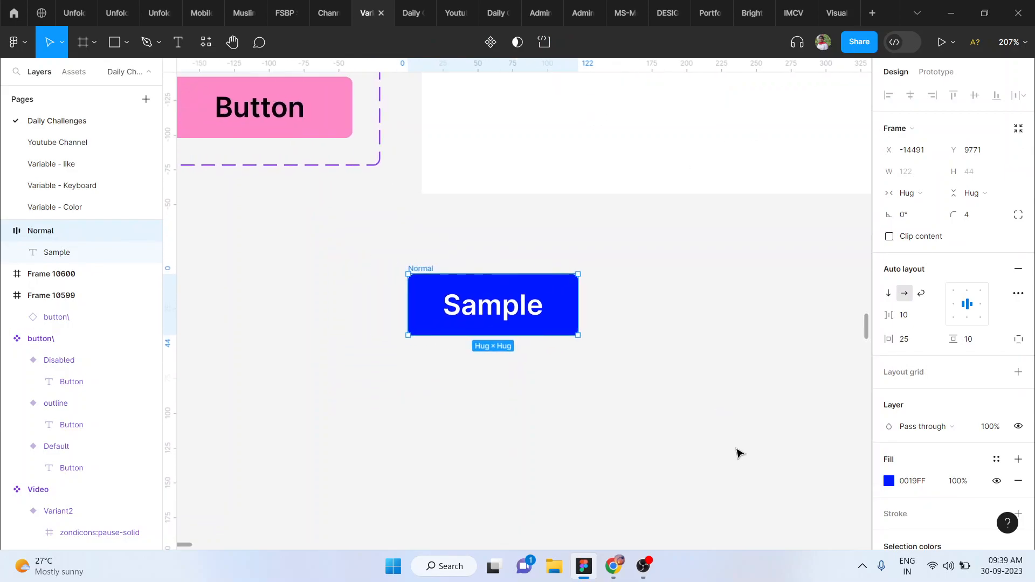
Step: Turn the Normal frame into a component and add a second variant named outline
left_click(491, 51)
scroll(586, 317, "up", 5)
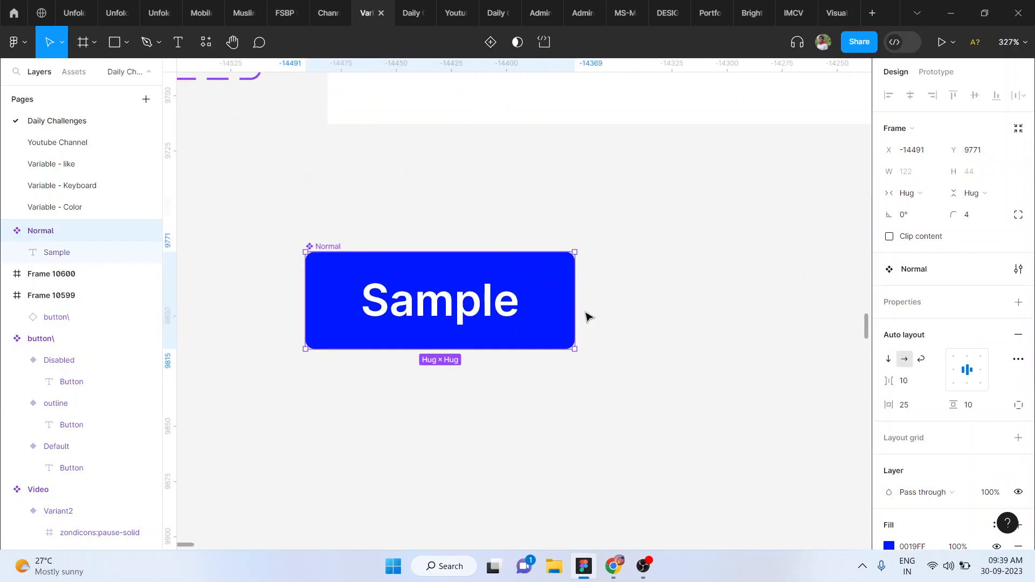
scroll(558, 170, "left", 3)
left_click(490, 42)
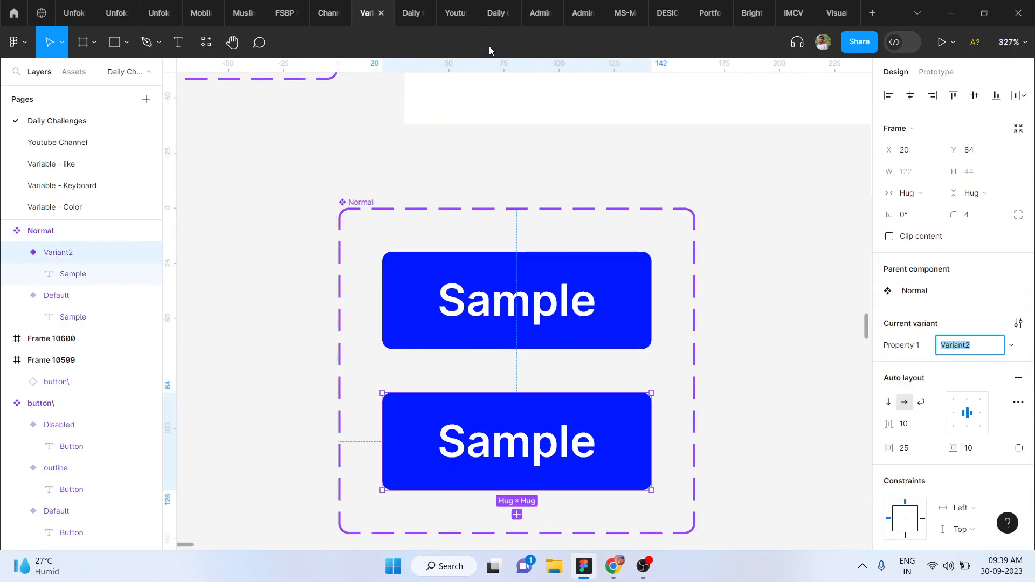
scroll(611, 445, "down", 3)
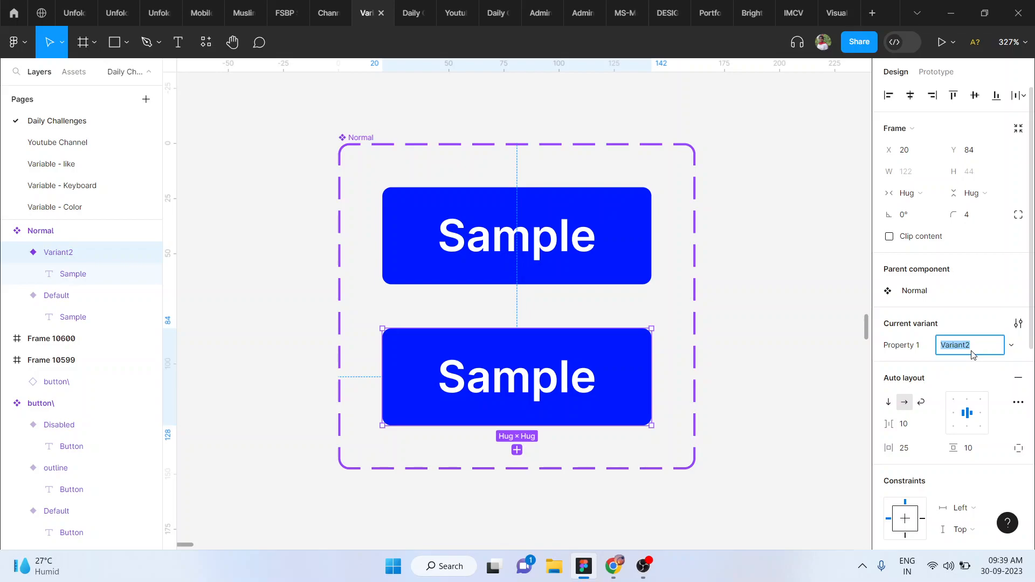
type("outline")
key("Return")
Step: Give the outline variant a blue 0019FF stroke sampled from the button and hide its fill
scroll(916, 452, "down", 4)
scroll(900, 472, "down", 2)
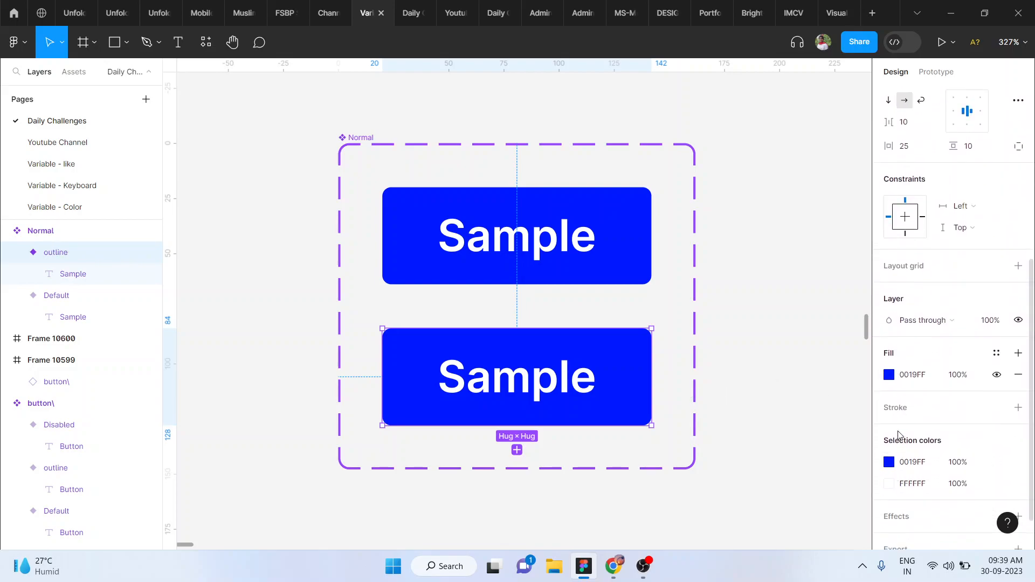
left_click(899, 408)
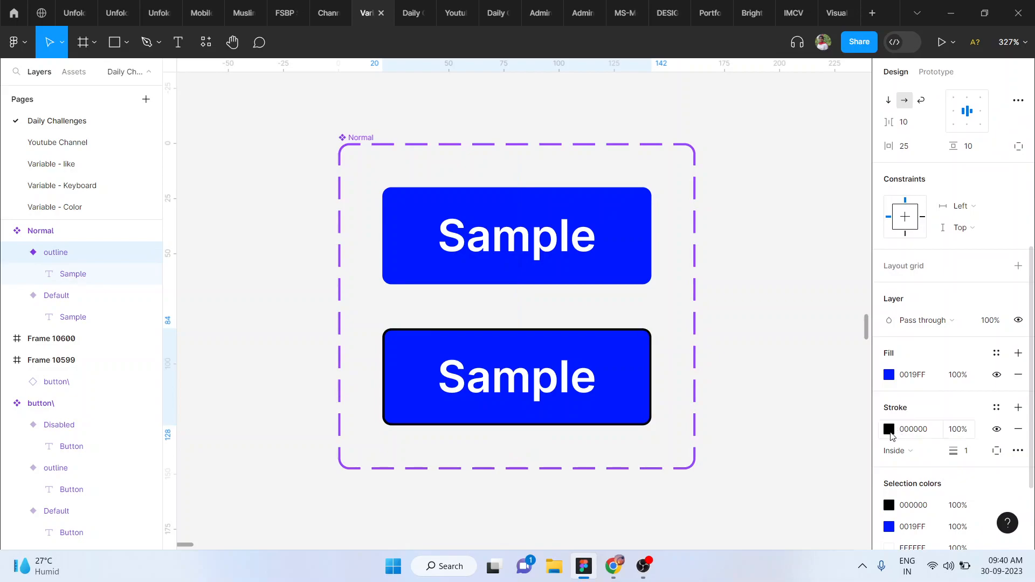
left_click(889, 429)
left_click(730, 388)
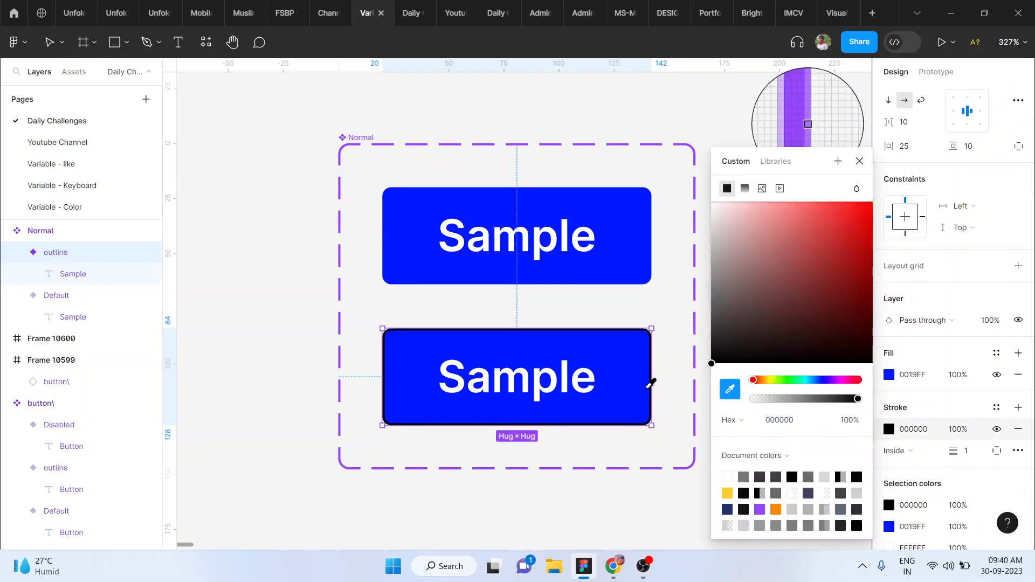
left_click(643, 381)
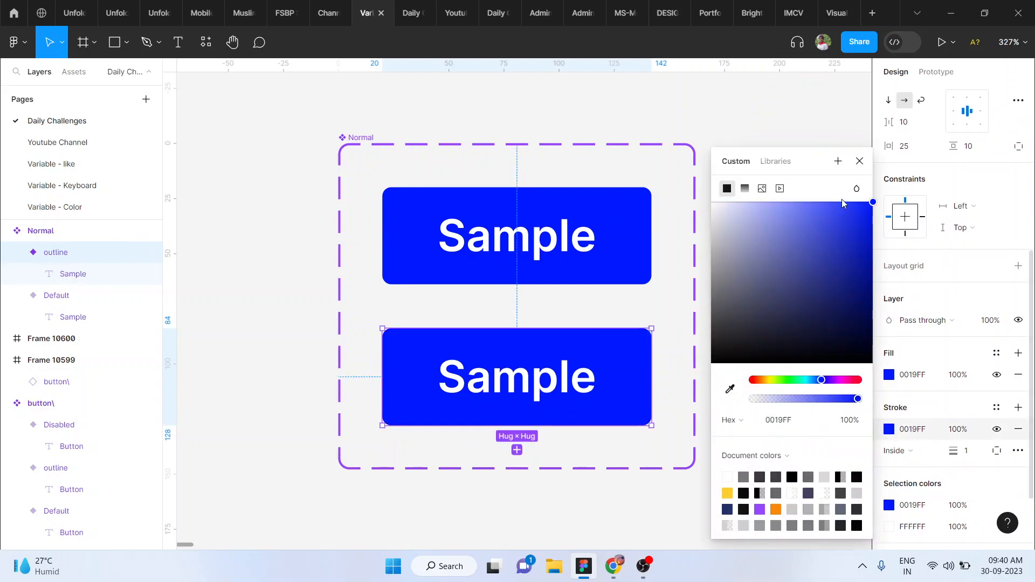
left_click(860, 164)
left_click(997, 374)
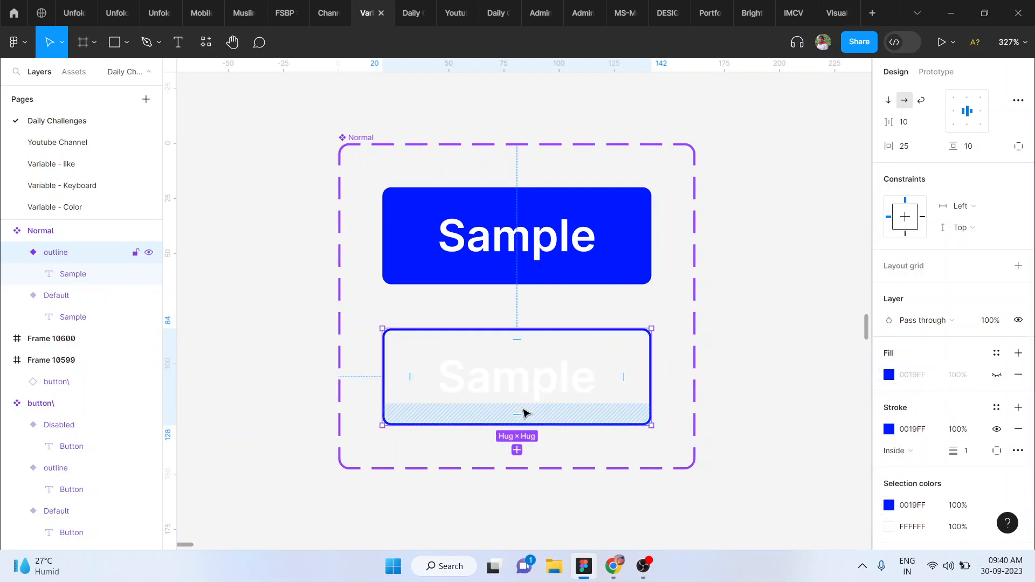
Step: Set the fill colour of the outline variant's Sample text to black 000000
double_click(504, 375)
left_click(915, 418)
double_click(915, 418)
type("000000")
key("Return")
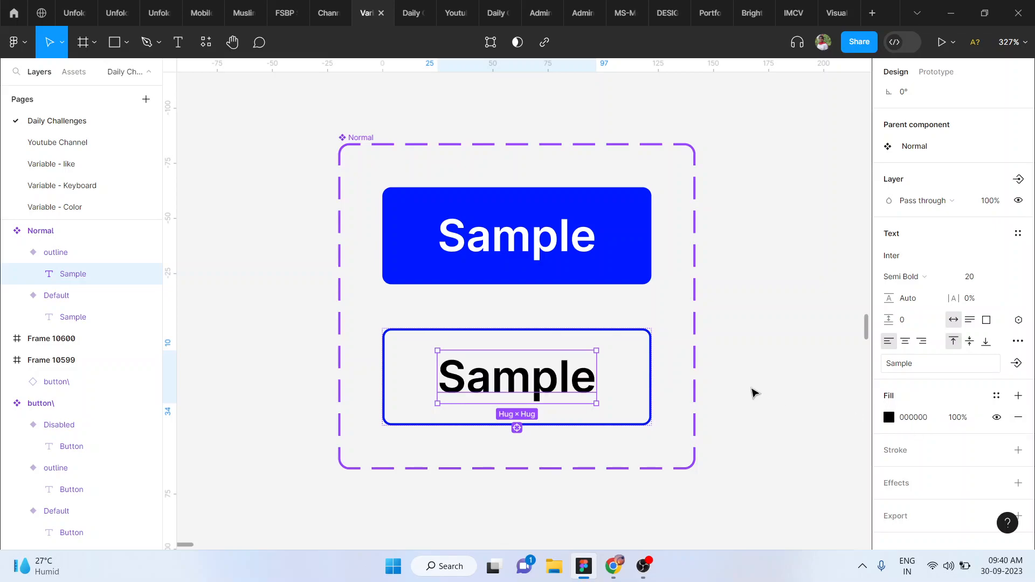
Step: Set the outline variant's stroke weight to 2
left_click(647, 342)
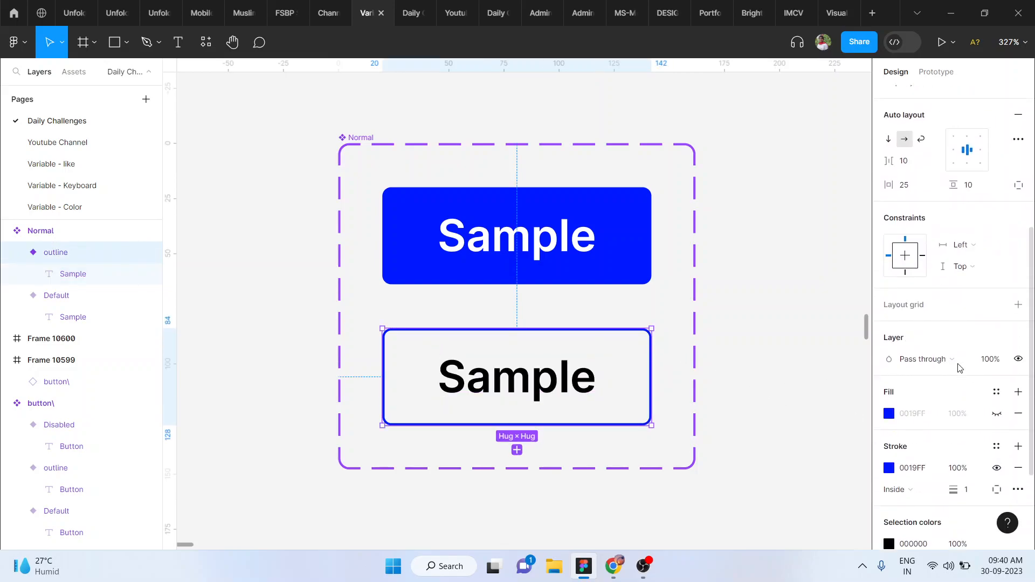
scroll(958, 368, "down", 1)
left_click(977, 479)
type("2")
key("Return")
left_click(772, 321)
scroll(760, 322, "down", 1)
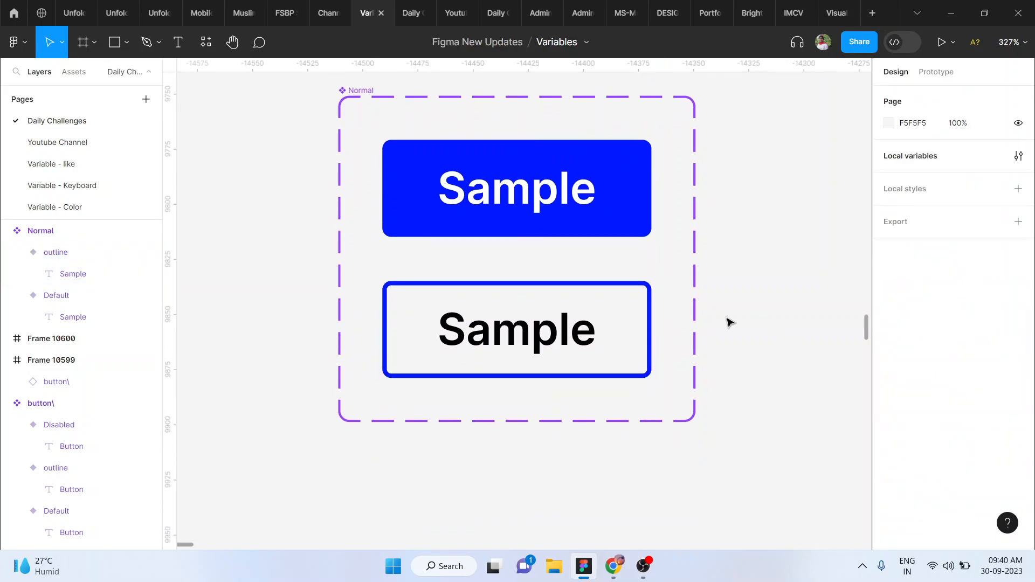
left_click(575, 324)
left_click(576, 324)
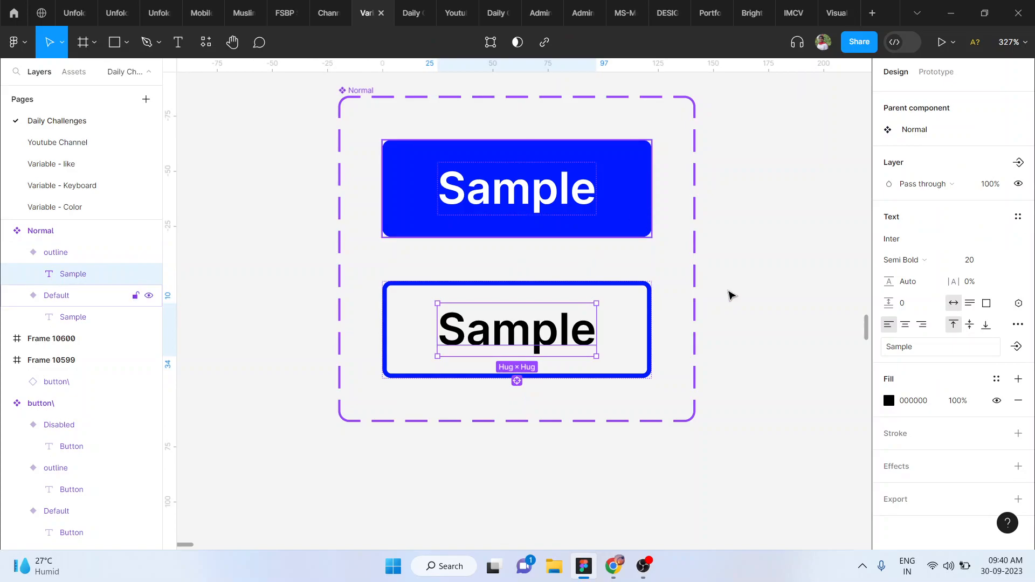
left_click(743, 319)
Step: Add a third variant based on the outline variant and name it Inactive
left_click(610, 323)
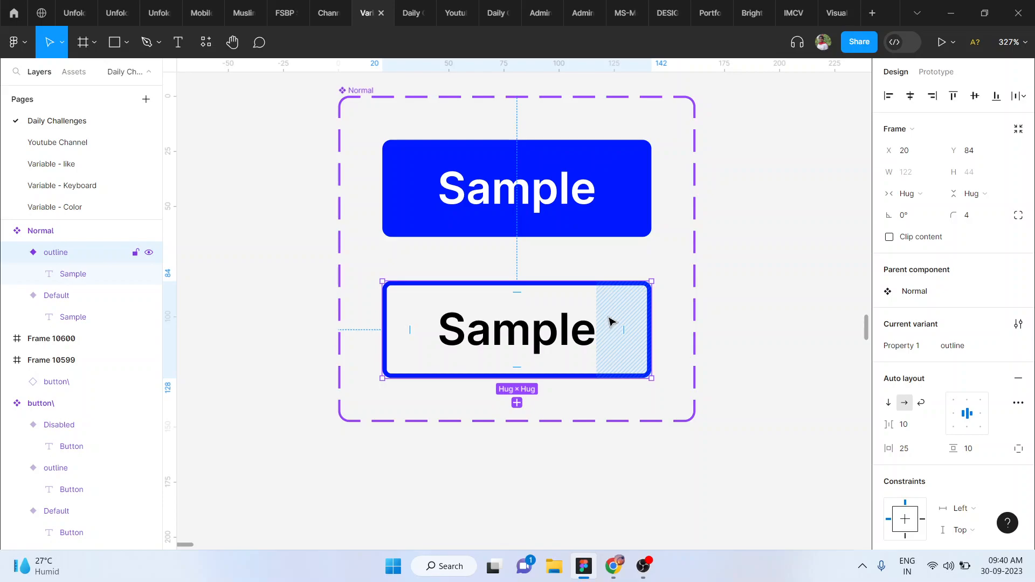
left_click(516, 403)
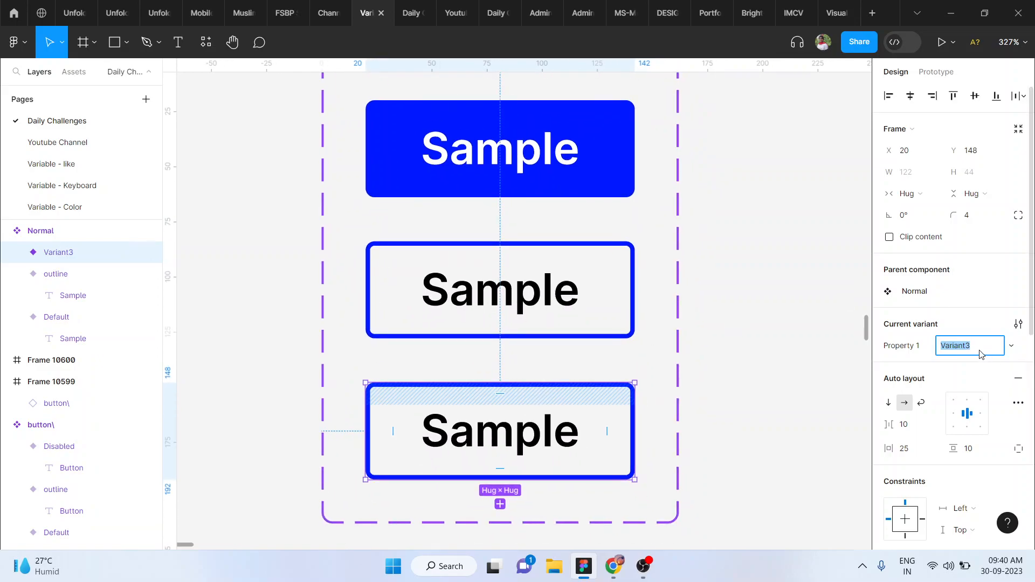
type("Inactive")
key("Return")
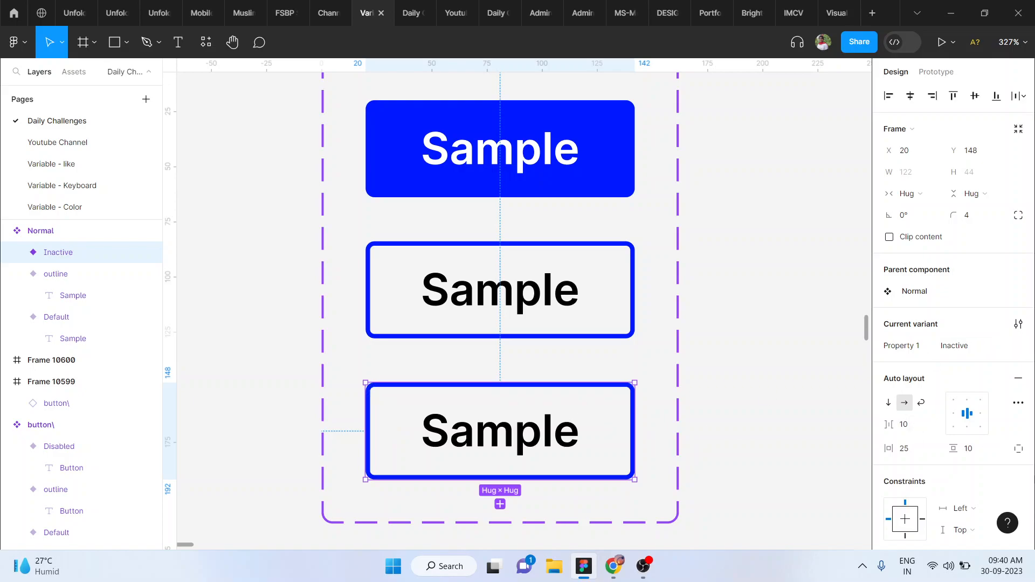
Step: Show the Inactive variant's fill in light blue A1AAFF and hide its stroke
scroll(948, 350, "down", 5)
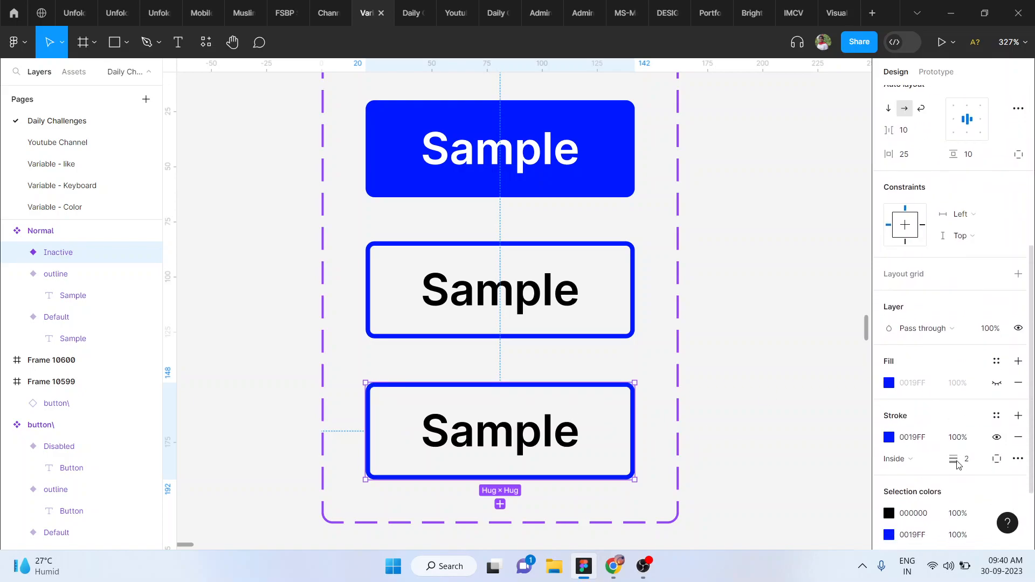
left_click(996, 380)
left_click(997, 434)
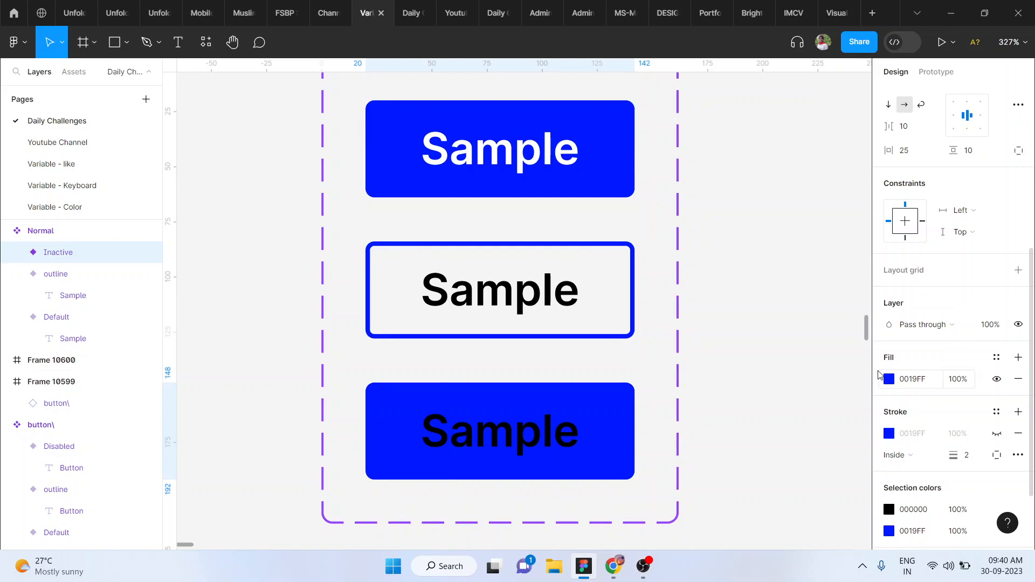
left_click(888, 379)
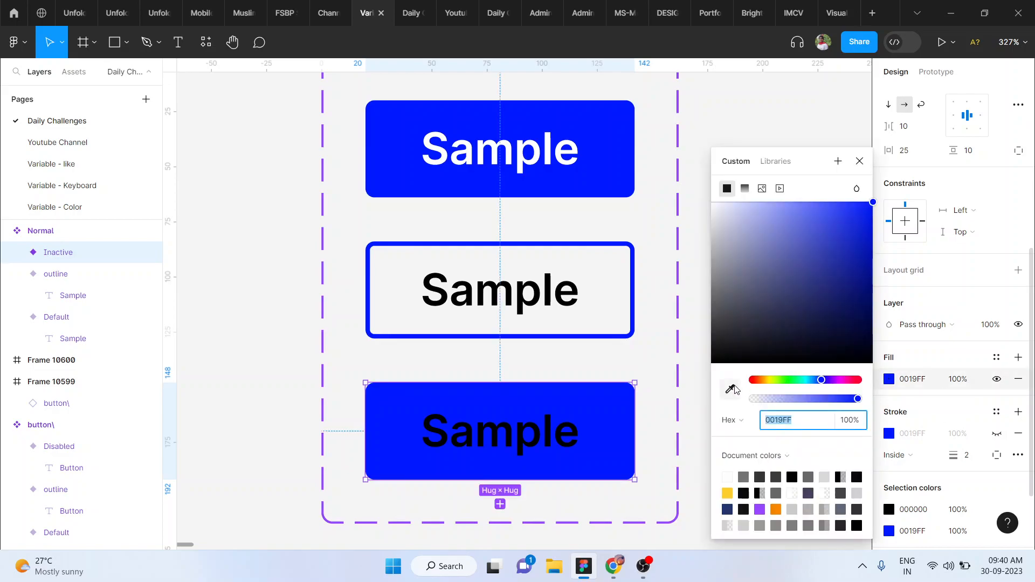
left_click_drag(820, 218, 765, 203)
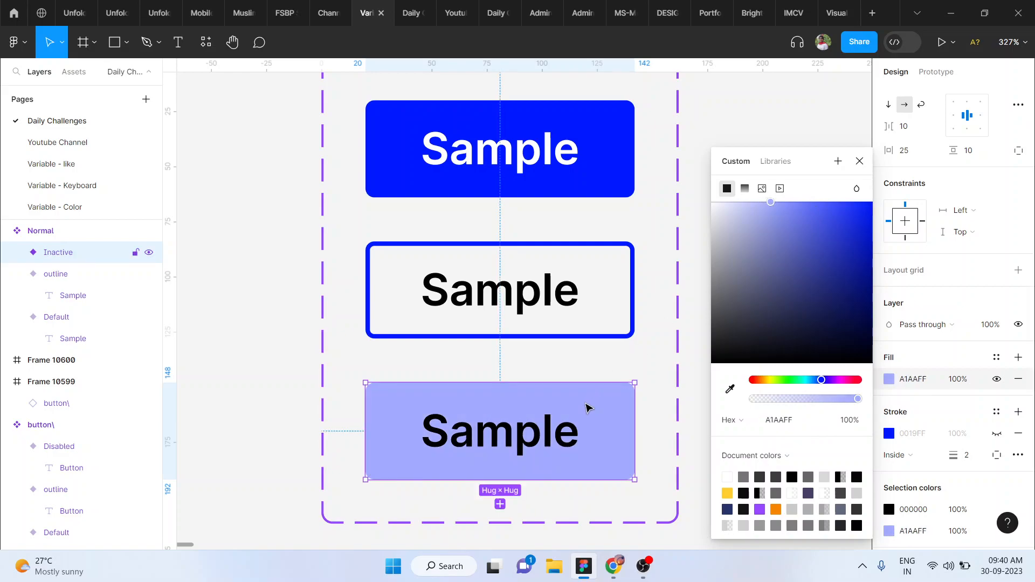
left_click(557, 428)
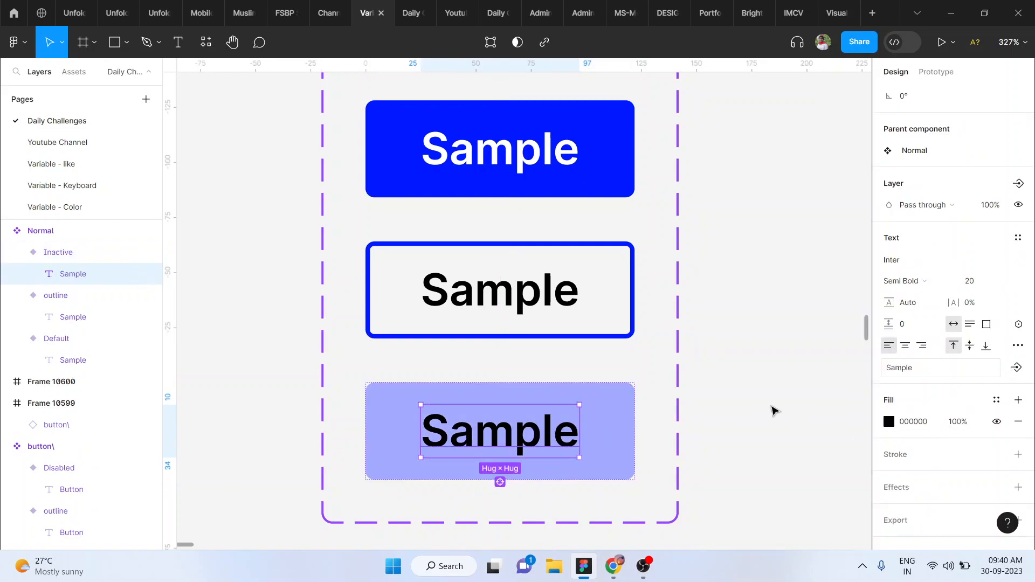
left_click(774, 409)
Step: Add a fourth variant based on the Inactive variant and name it Hover
scroll(774, 410, "down", 3)
scroll(774, 410, "down", 2)
scroll(774, 410, "up", 3)
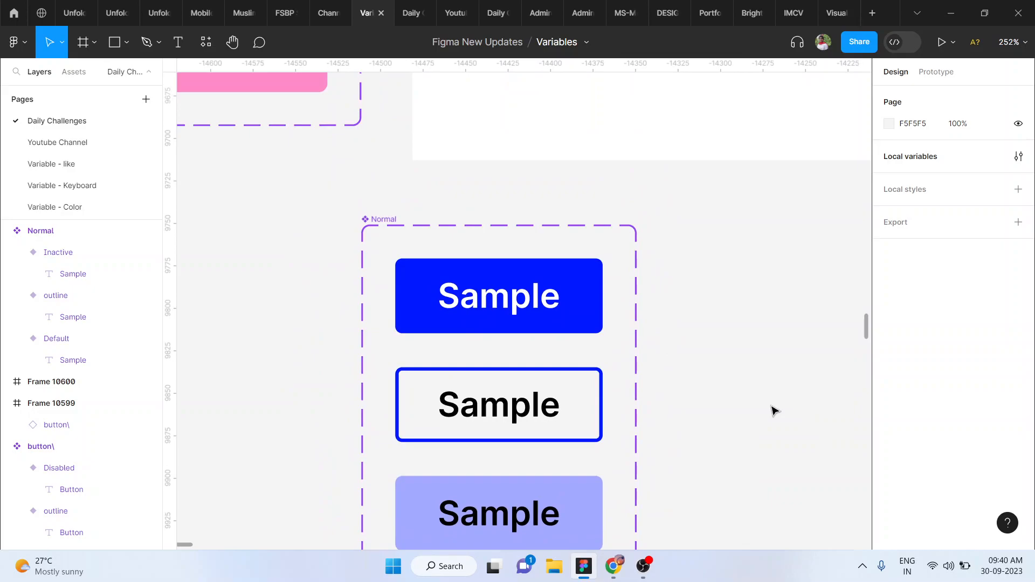
scroll(774, 410, "down", 1)
scroll(774, 409, "down", 3)
left_click(597, 406)
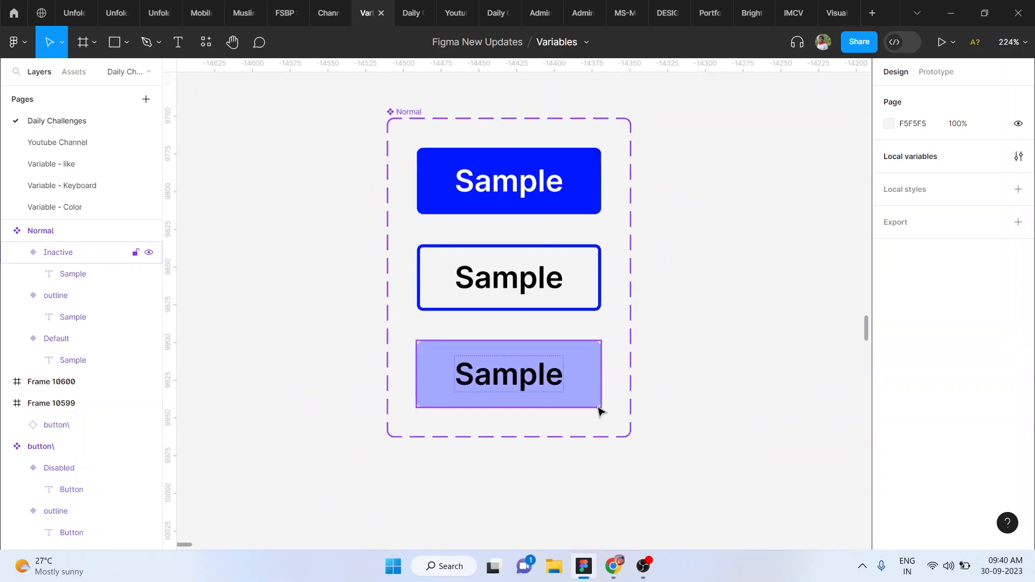
left_click(508, 433)
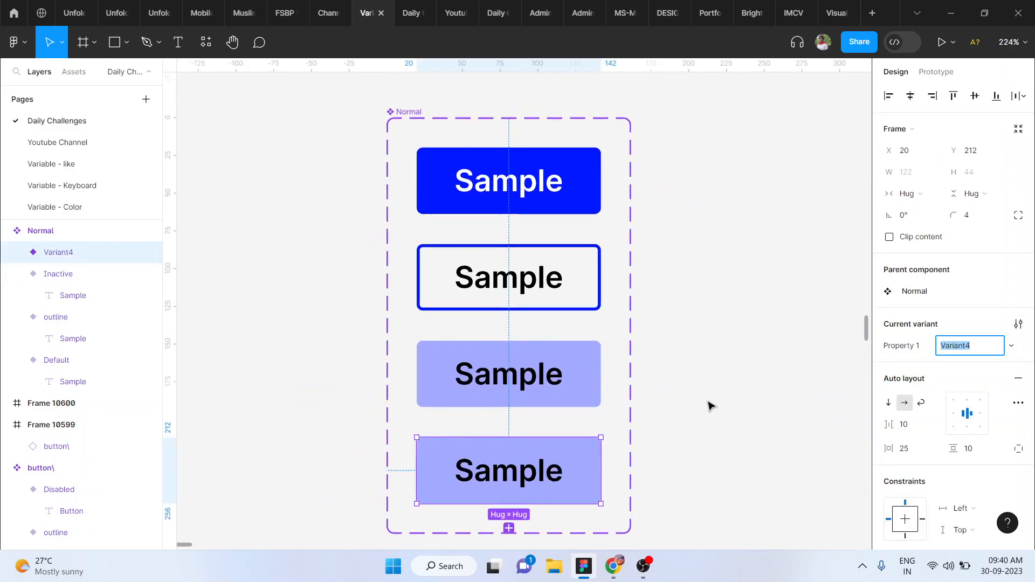
type("Hover")
key("Return")
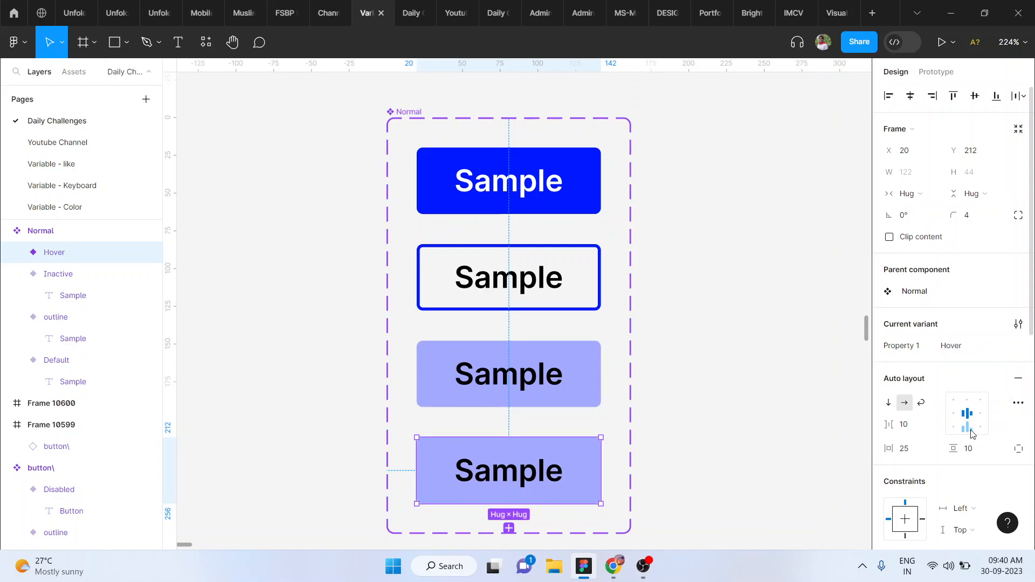
Step: Set the Hover variant's fill to dark blue 081AB9, starting from the blue sampled off the default Sample button
scroll(968, 429, "down", 3)
left_click(889, 521)
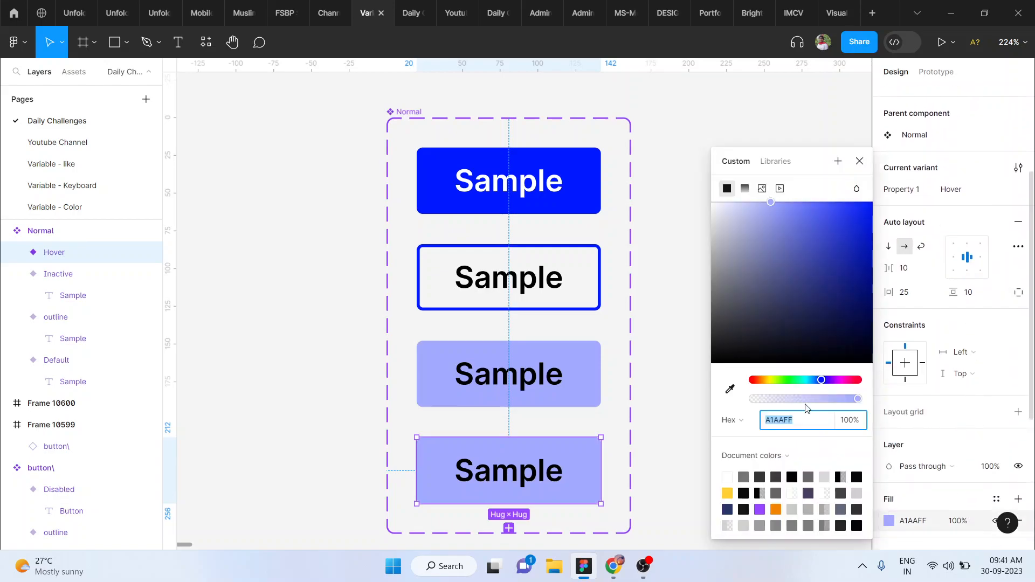
left_click(730, 389)
left_click(571, 183)
left_click_drag(873, 208, 866, 247)
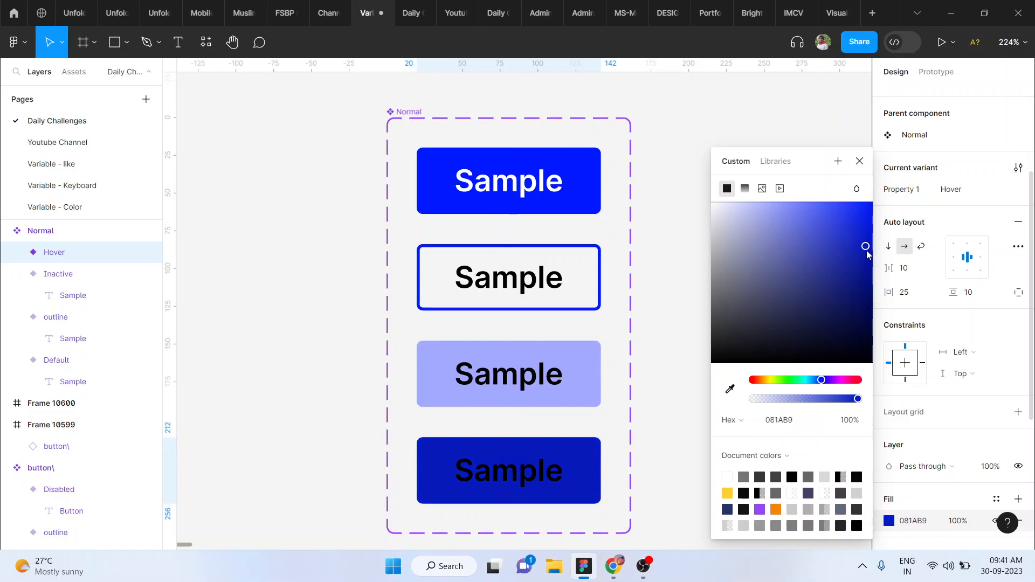
Step: Set the fill colour of the Hover variant's Sample text to white FFFFFF
double_click(526, 483)
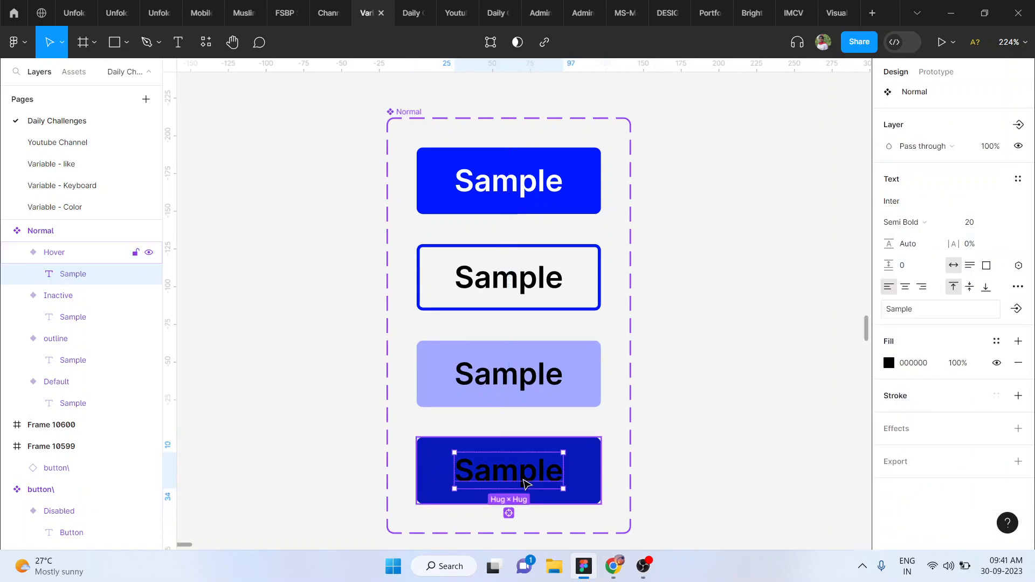
left_click(924, 401)
type("FFFFFF")
key("Return")
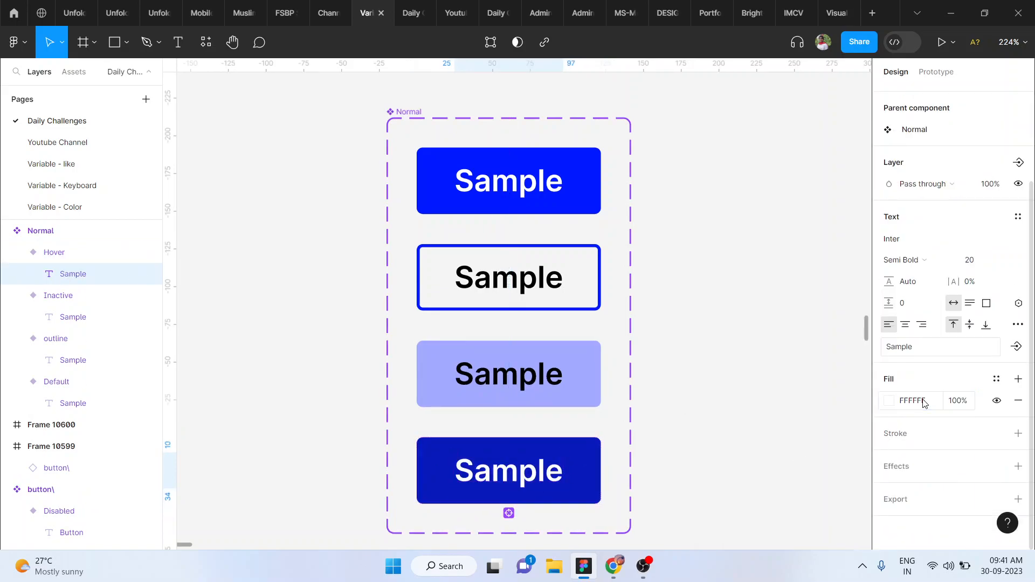
left_click(754, 447)
Step: Place an instance of the default Sample button in Frame 10599, just below the Button instance
scroll(754, 447, "down", 2)
scroll(754, 448, "up", 2)
scroll(413, 148, "up", 3)
scroll(412, 150, "down", 4)
scroll(413, 151, "up", 2)
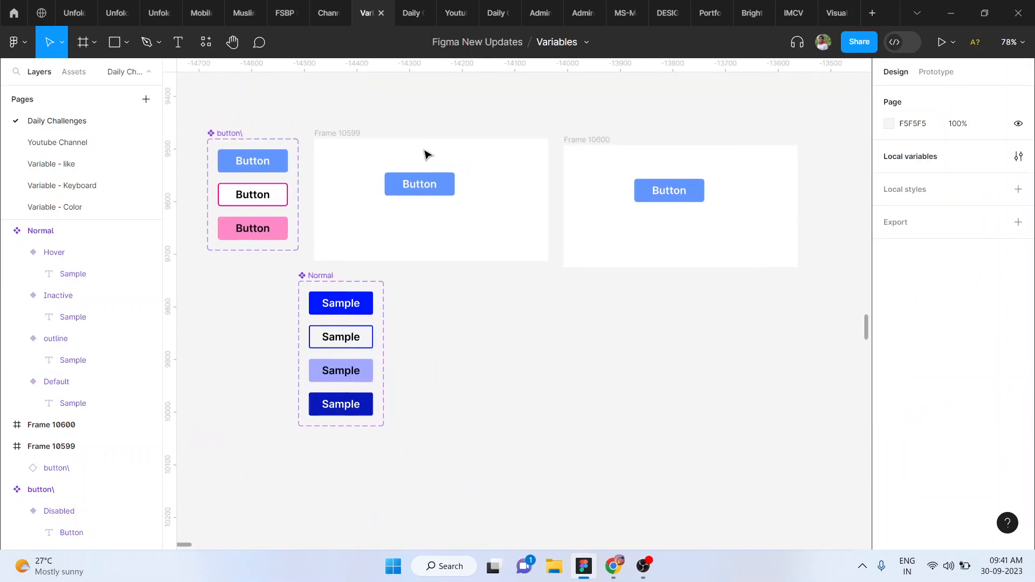
left_click(338, 312)
left_click_drag(339, 314, 418, 229)
scroll(416, 225, "up", 4, "ctrl")
scroll(413, 225, "up", 1, "ctrl")
scroll(418, 229, "up", 2)
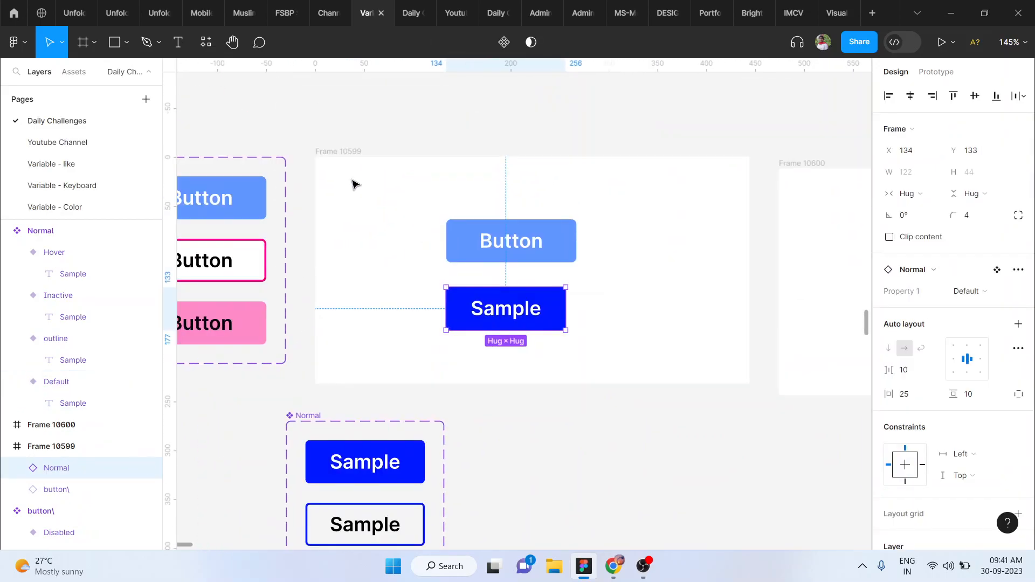
Step: Examine the component swap options of the Sample instance in Frame 10599
left_click(330, 155)
scroll(331, 155, "right", 1)
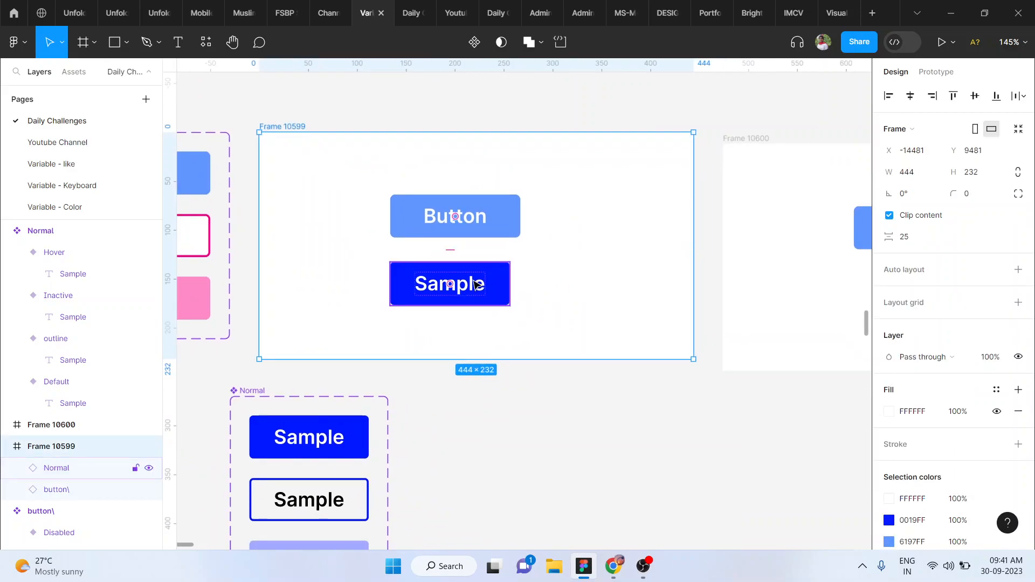
left_click(476, 284)
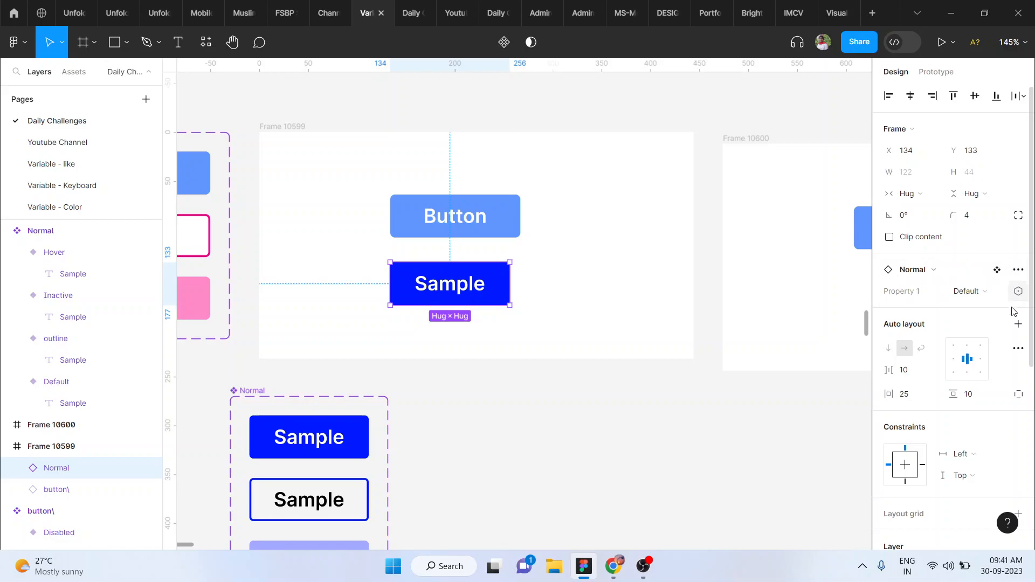
left_click(933, 272)
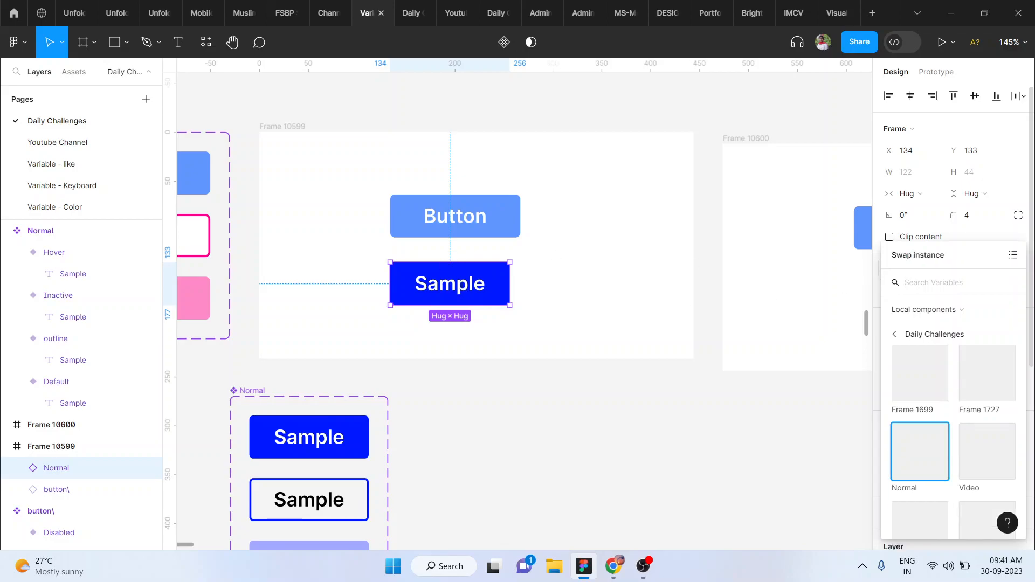
left_click(609, 339)
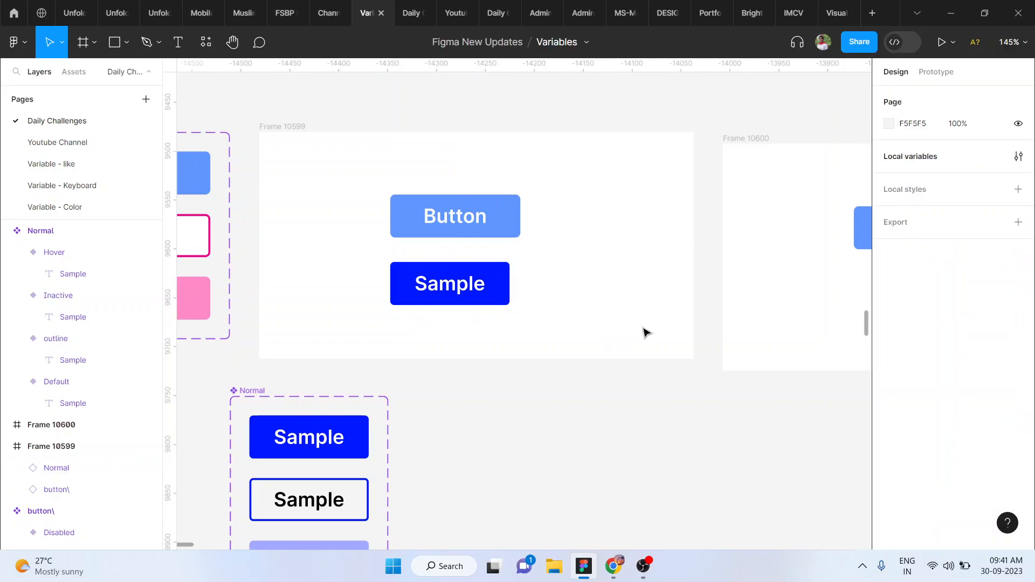
left_click(494, 289)
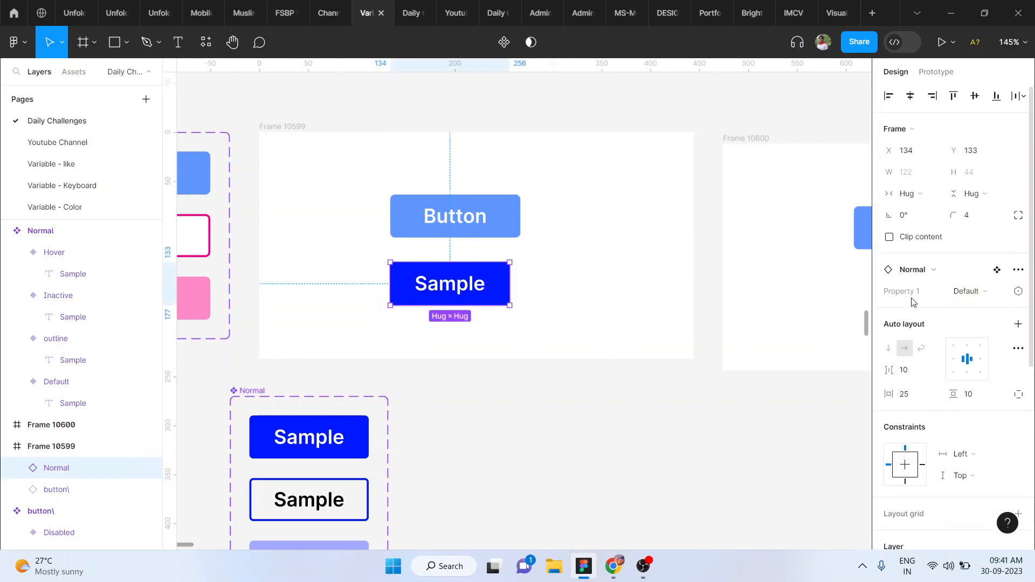
Step: Switch the Sample instance in Frame 10599 through the outline, Inactive and Hover variants in turn
left_click(995, 292)
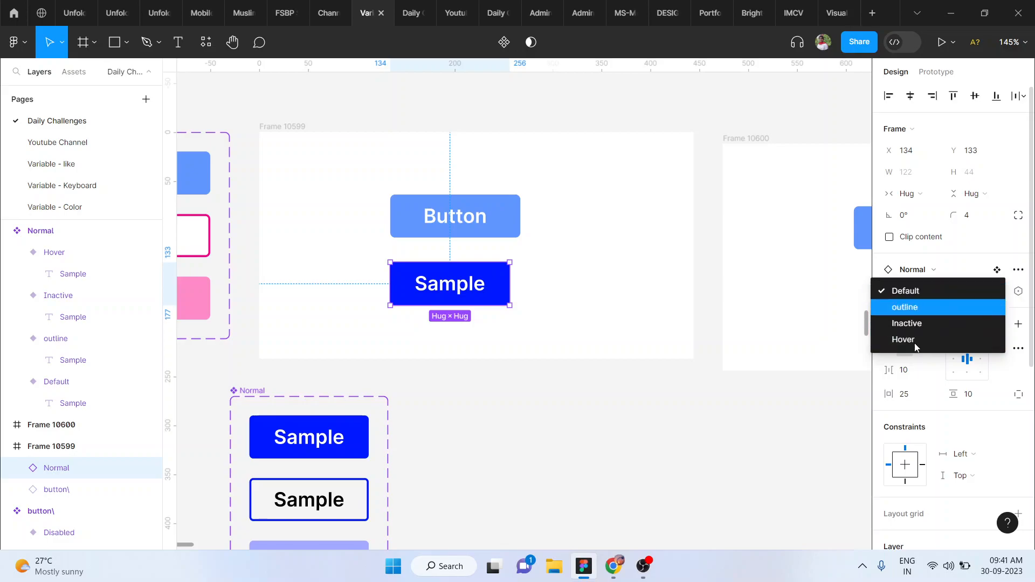
left_click(898, 305)
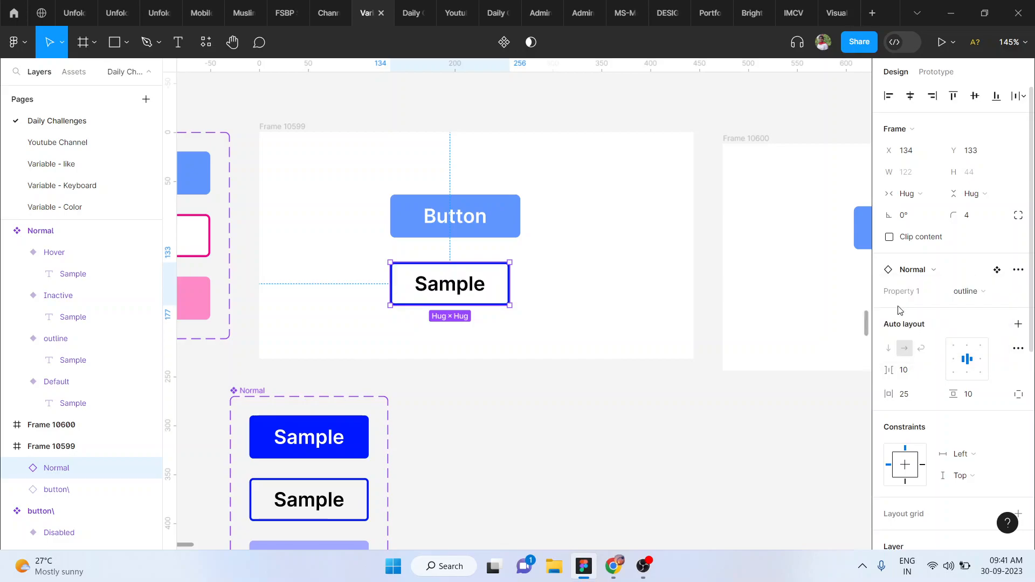
left_click(978, 293)
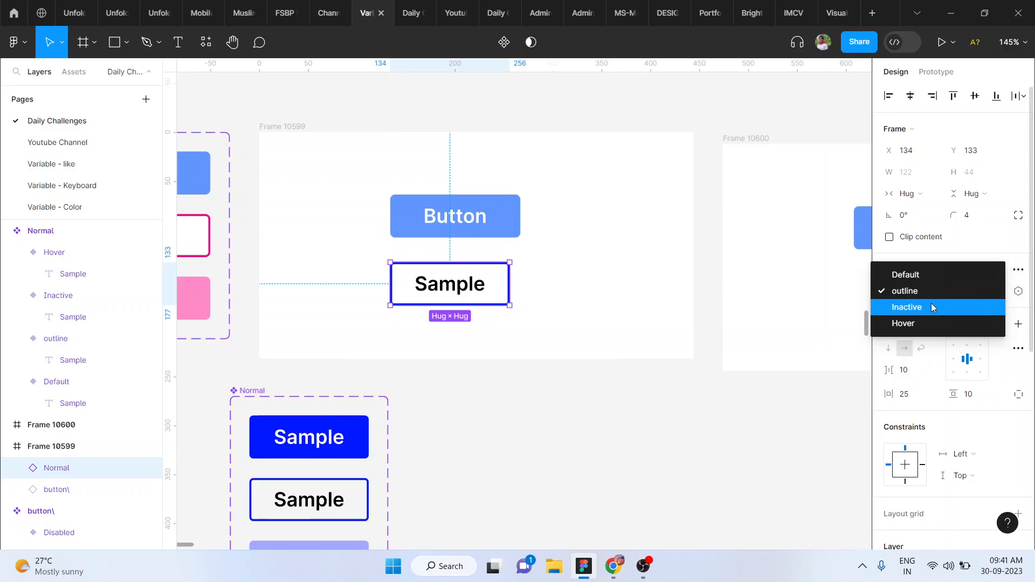
left_click(930, 303)
left_click(962, 293)
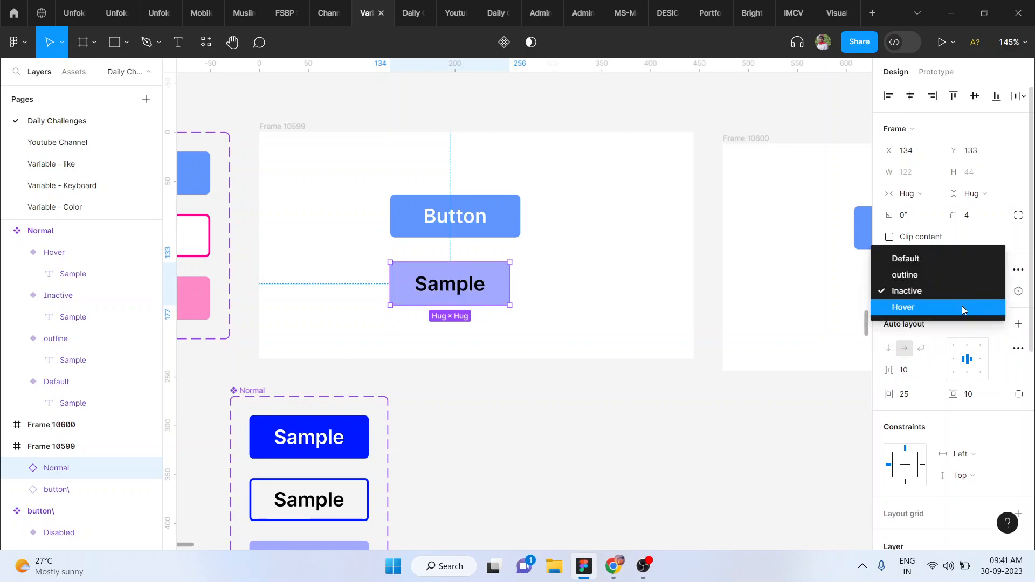
left_click(962, 306)
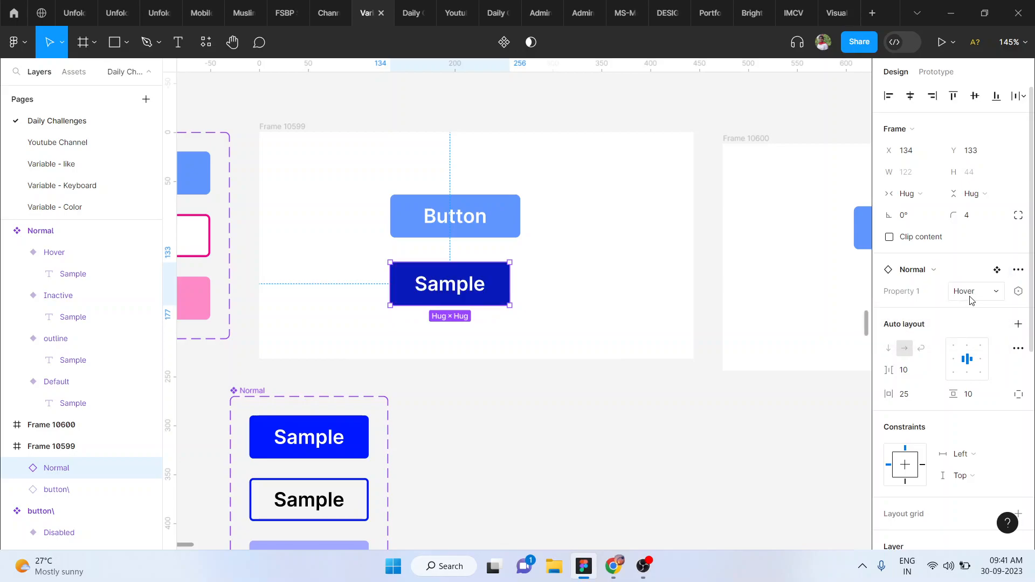
Step: Set Property 1 of the Sample instance in Frame 10599 to the outline variant and deselect it
left_click(970, 300)
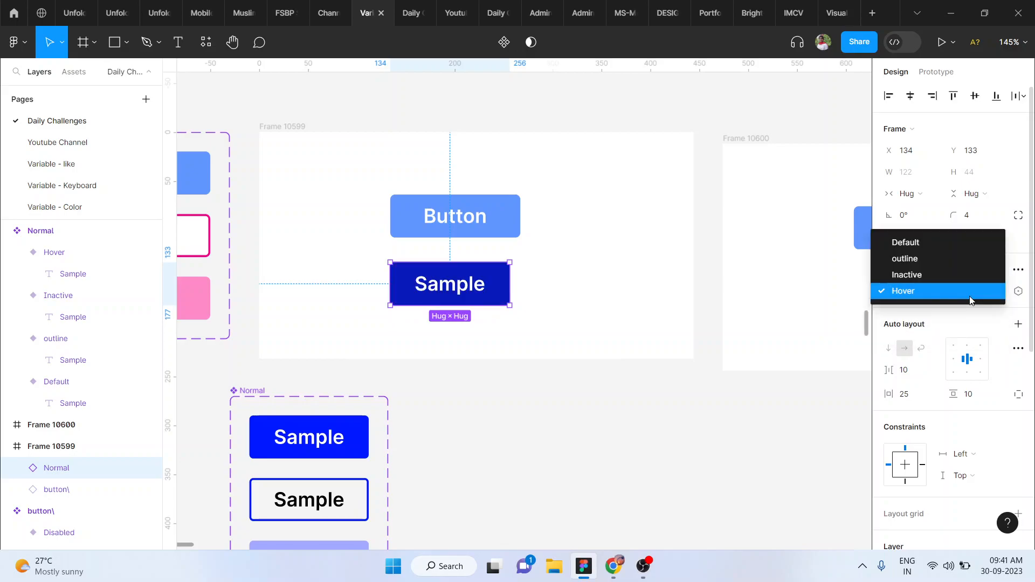
left_click(926, 261)
left_click(628, 318)
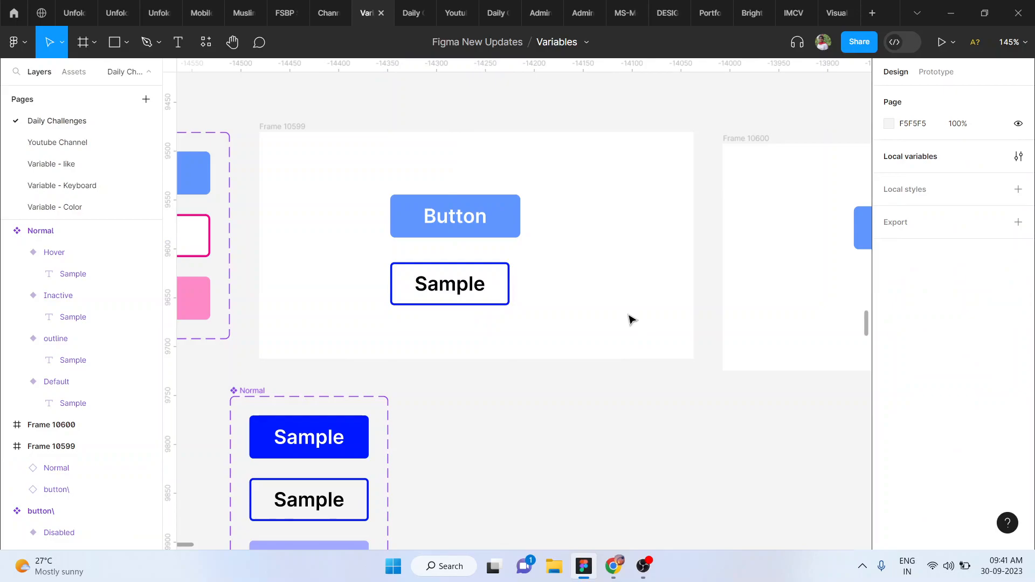
left_click(451, 304)
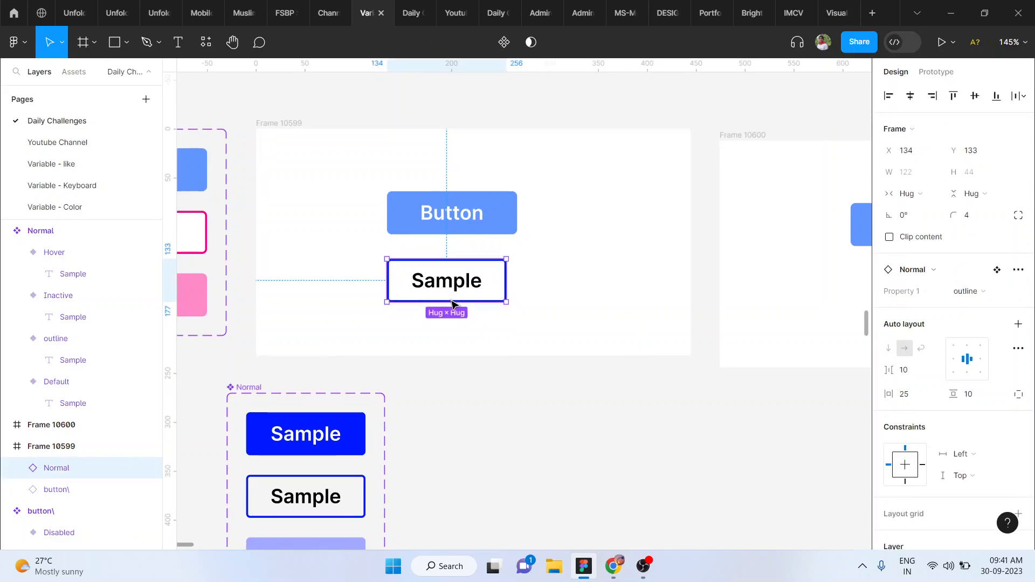
scroll(451, 303, "down", 1)
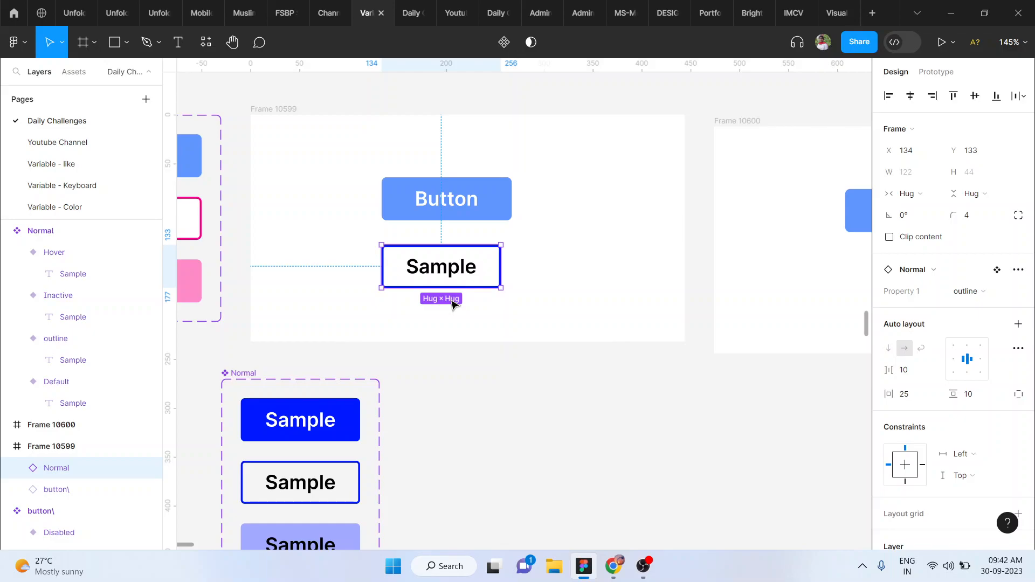
left_click(340, 437)
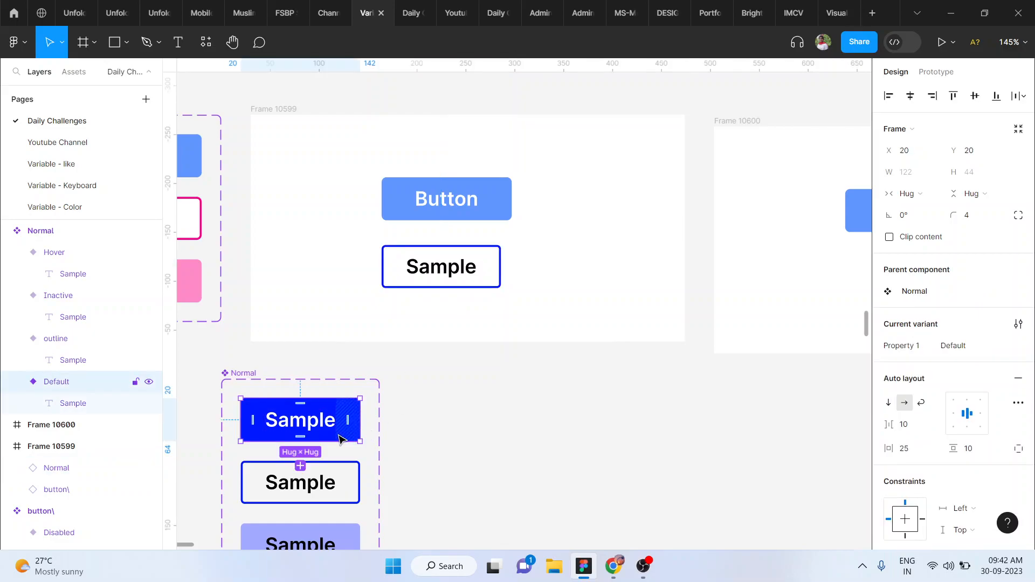
scroll(340, 438, "down", 4)
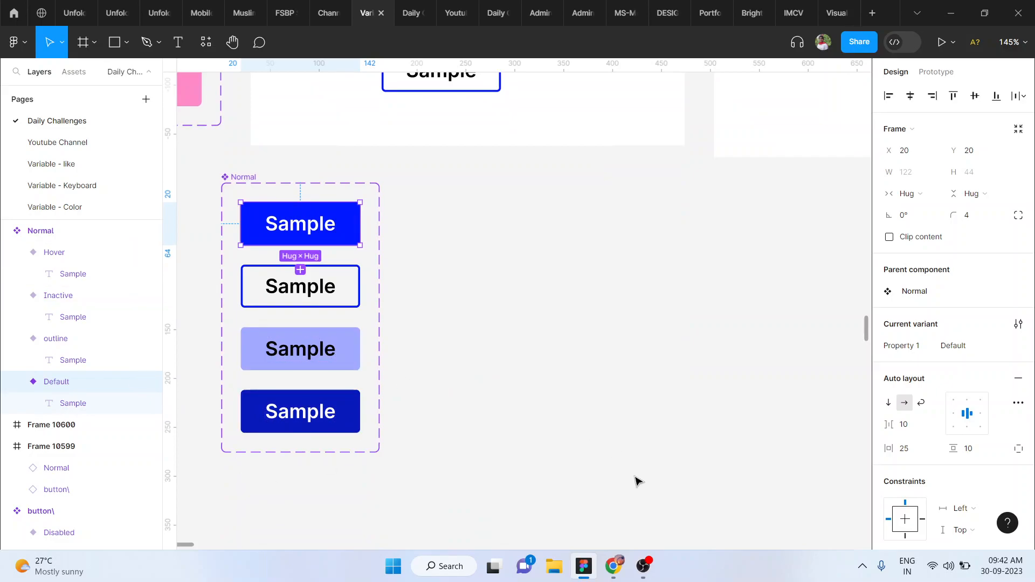
scroll(637, 481, "up", 4)
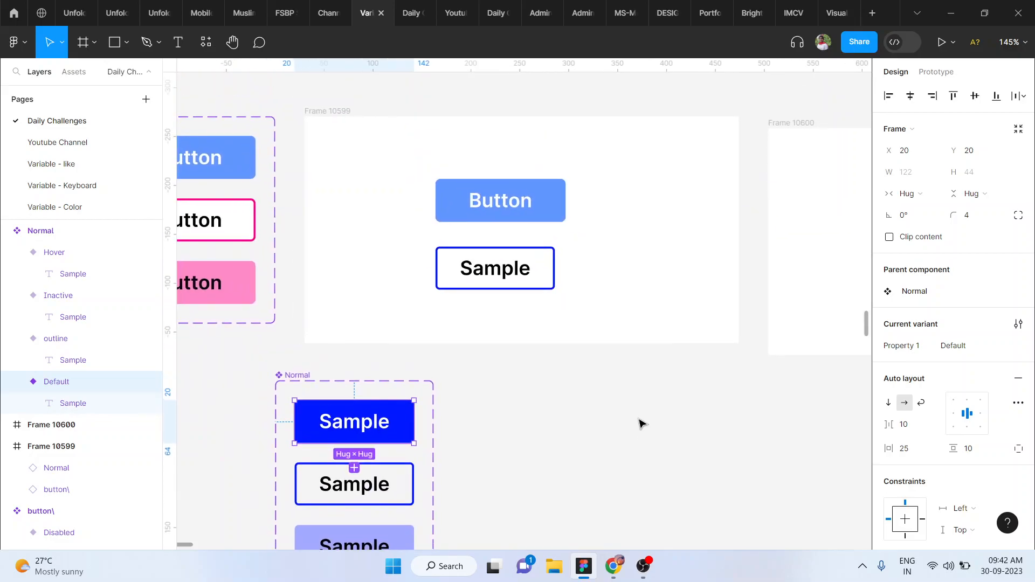
left_click(642, 424)
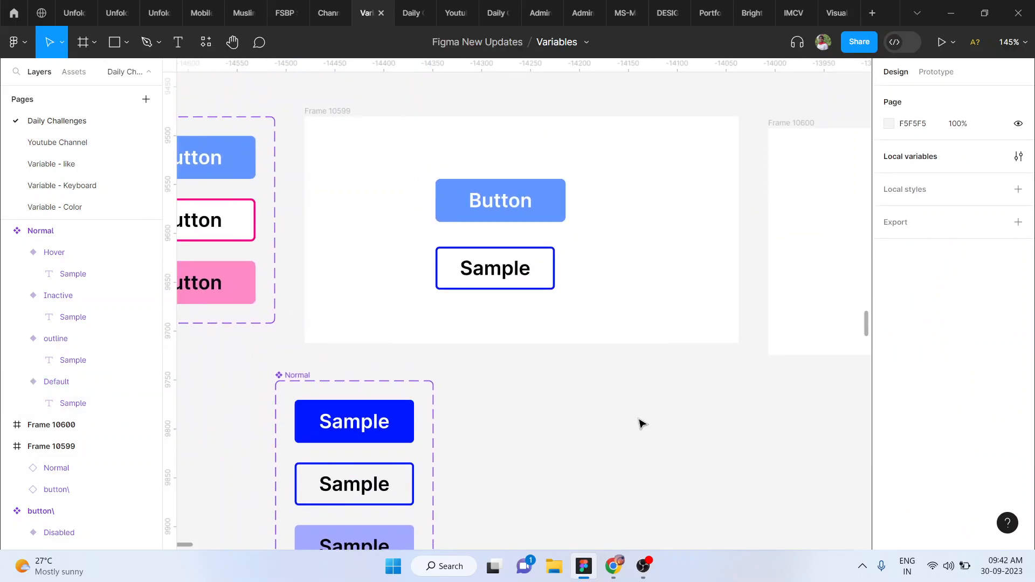